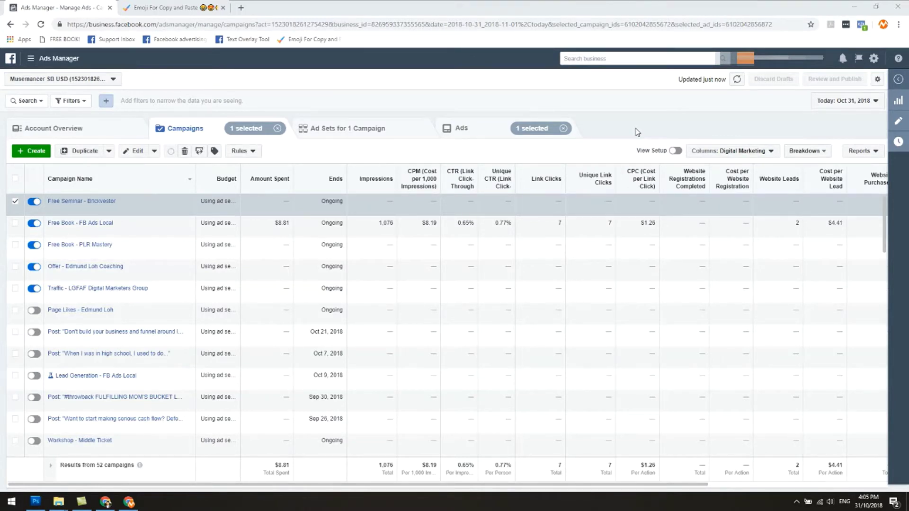
Step: Show the campaign's ad sets, listing its single ongoing ad set at $5.00 daily
mouse_move(108, 207)
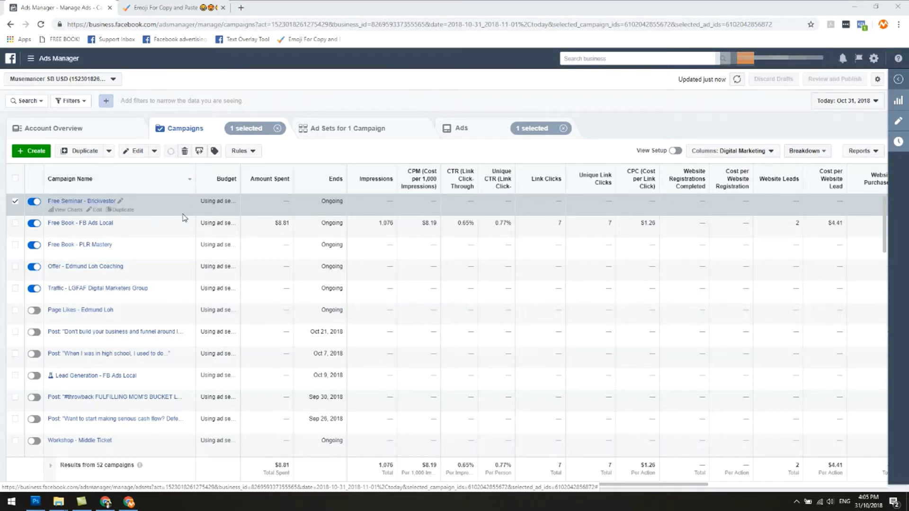
left_click(335, 134)
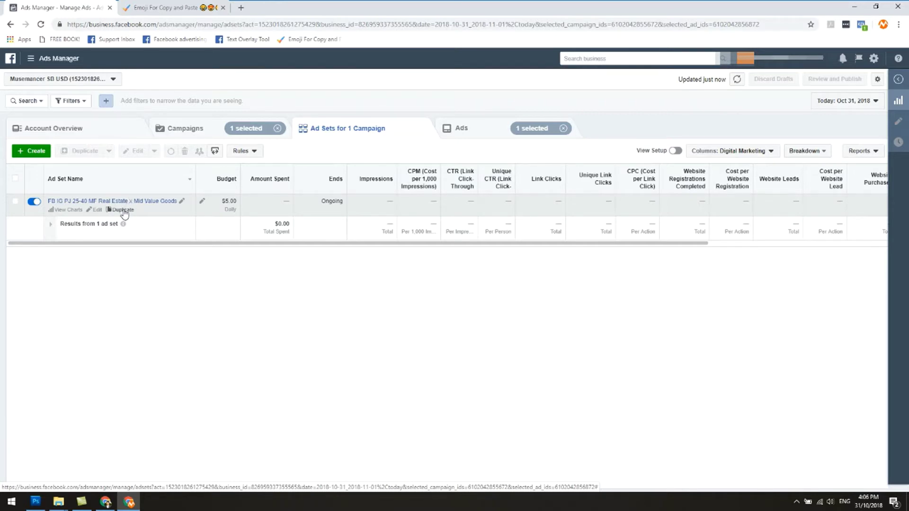
Step: Duplicate the ad set into the original campaign, keeping the '- Copy' name for now
left_click(123, 210)
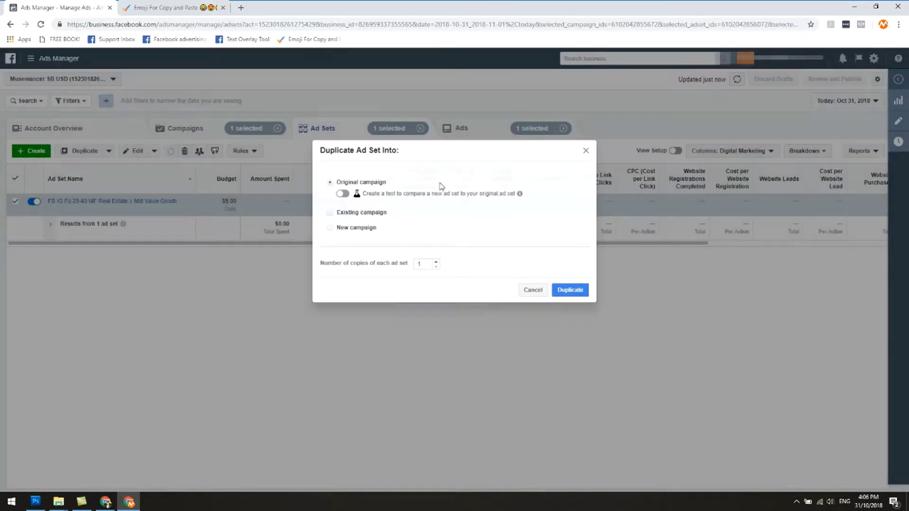
left_click(571, 291)
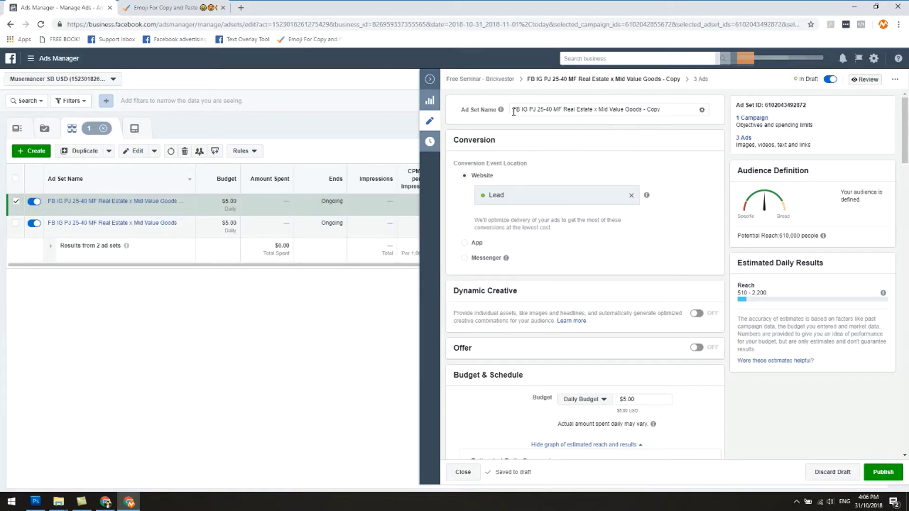
left_click_drag(640, 110, 667, 110)
left_click(656, 119)
scroll(636, 171, "down", 1)
scroll(545, 199, "up", 1)
mouse_move(508, 261)
scroll(510, 262, "down", 1)
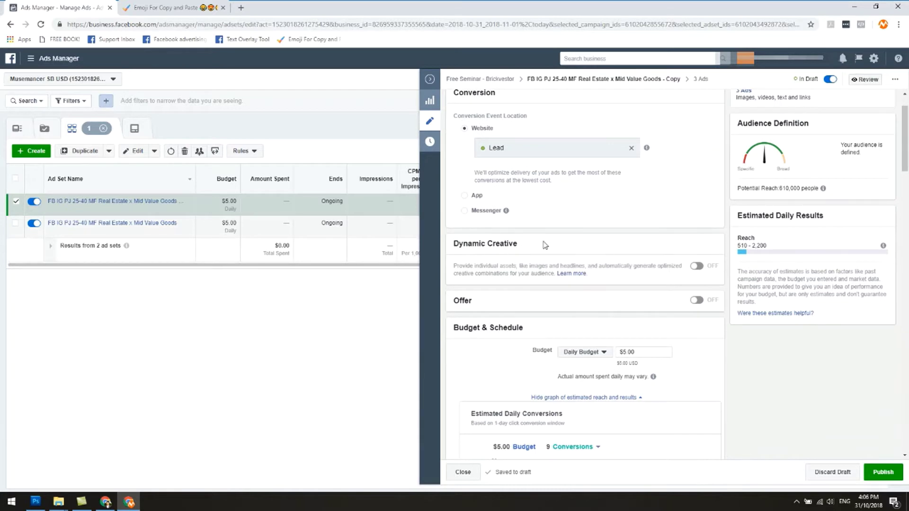
scroll(545, 245, "down", 2)
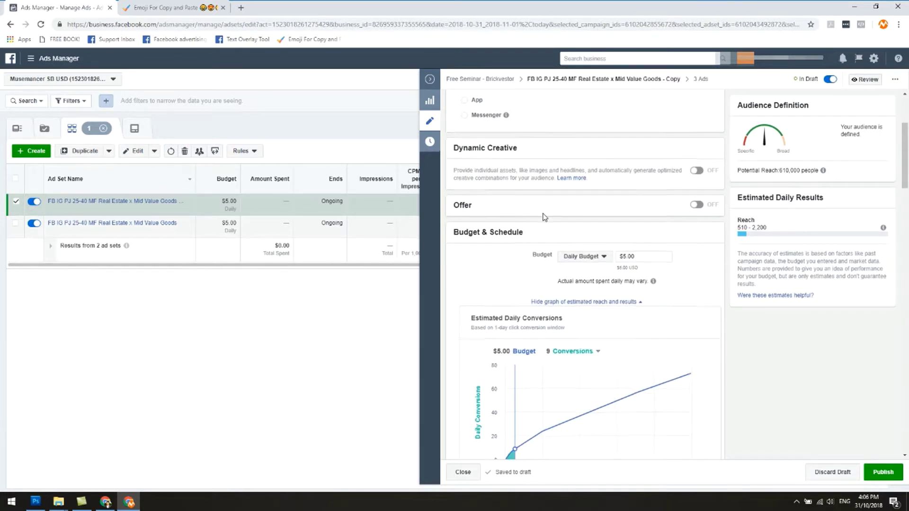
scroll(543, 219, "down", 1)
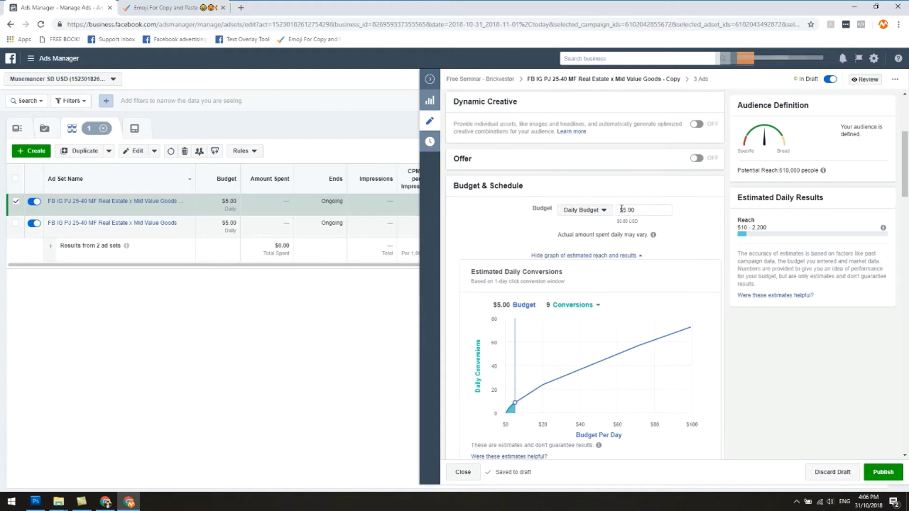
scroll(666, 213, "down", 2)
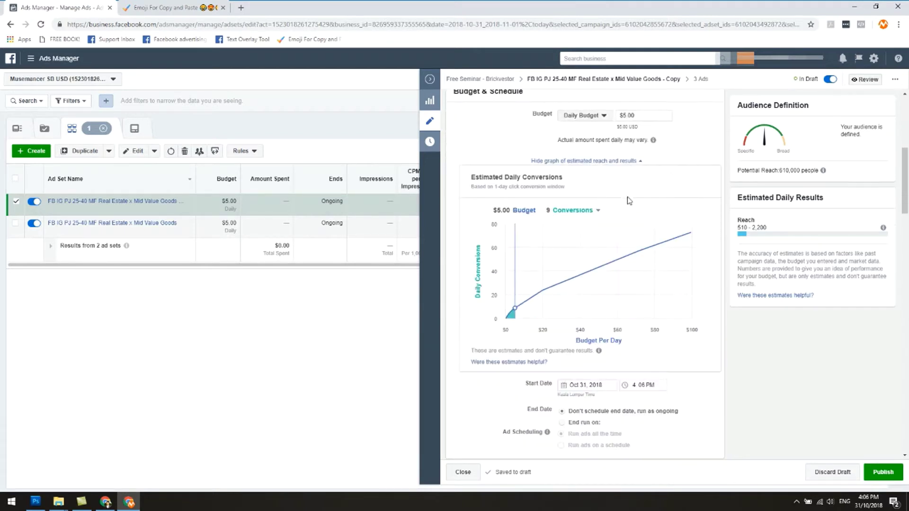
scroll(630, 203, "up", 2)
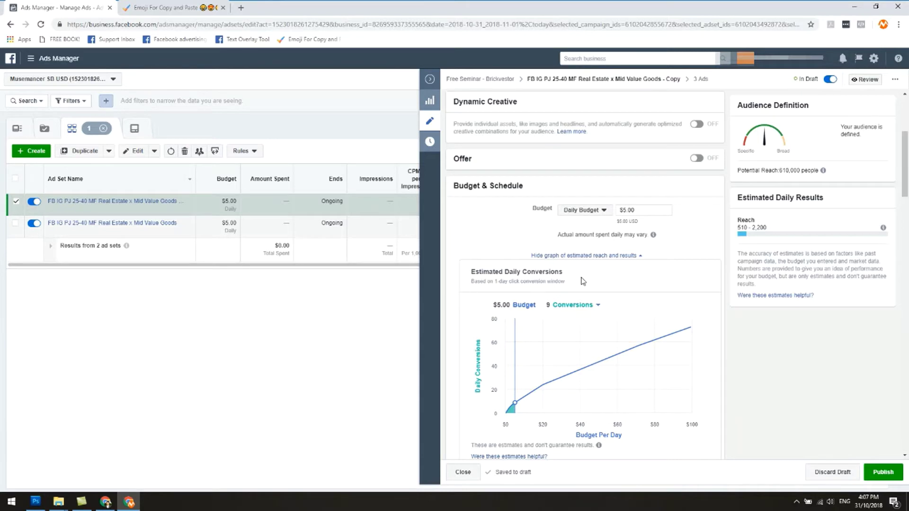
scroll(613, 284, "down", 3)
scroll(613, 285, "down", 2)
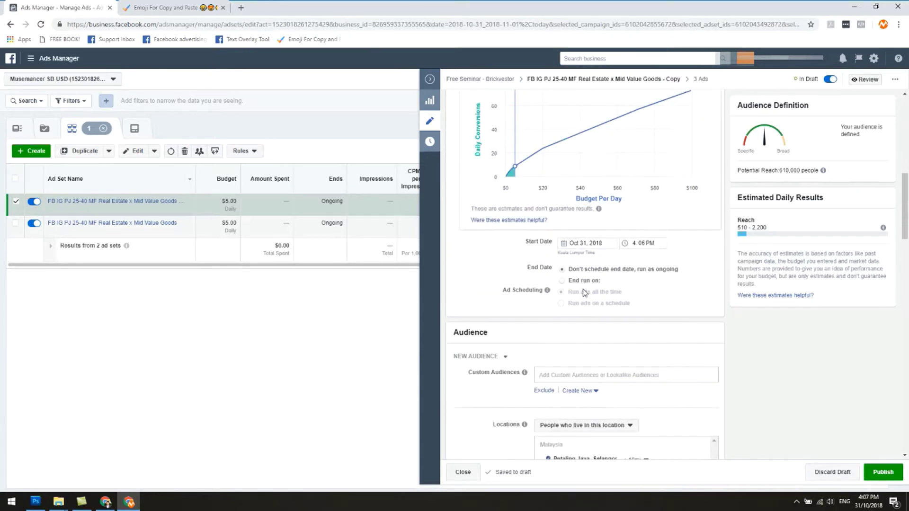
scroll(569, 281, "down", 3)
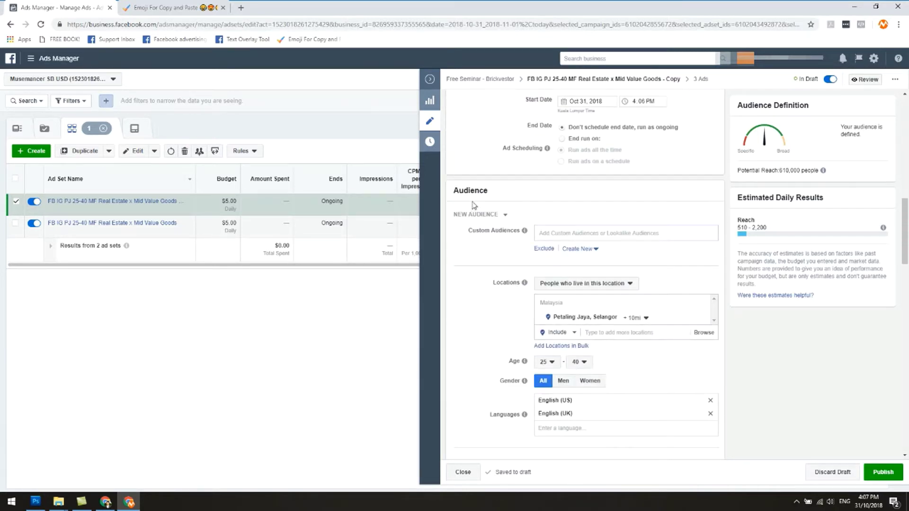
scroll(498, 232, "down", 2)
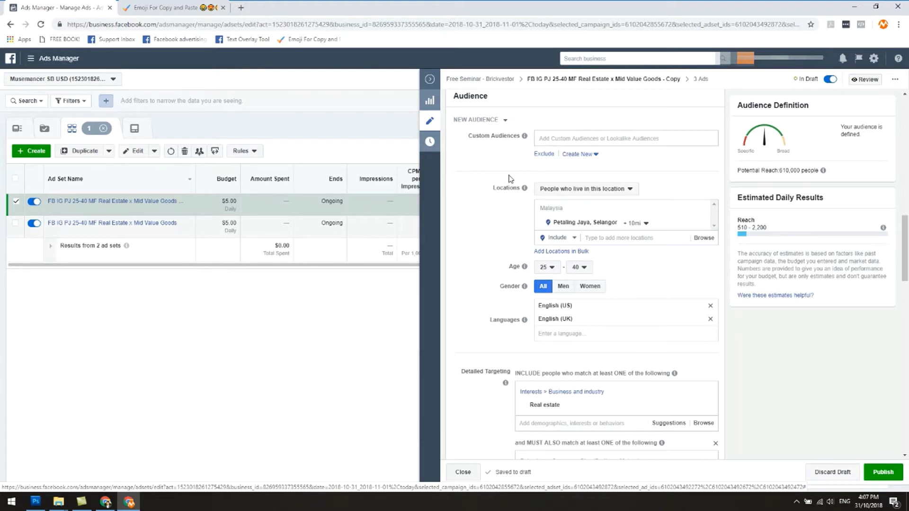
mouse_move(504, 207)
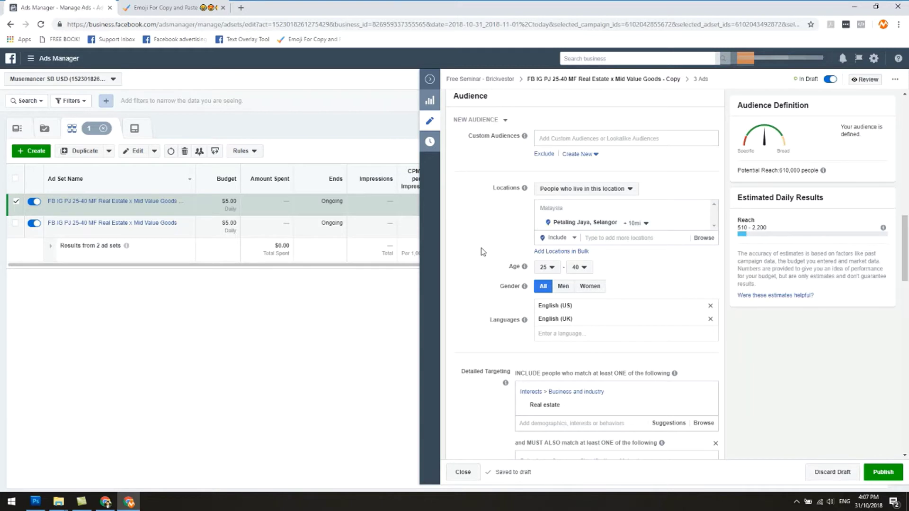
scroll(482, 252, "down", 2)
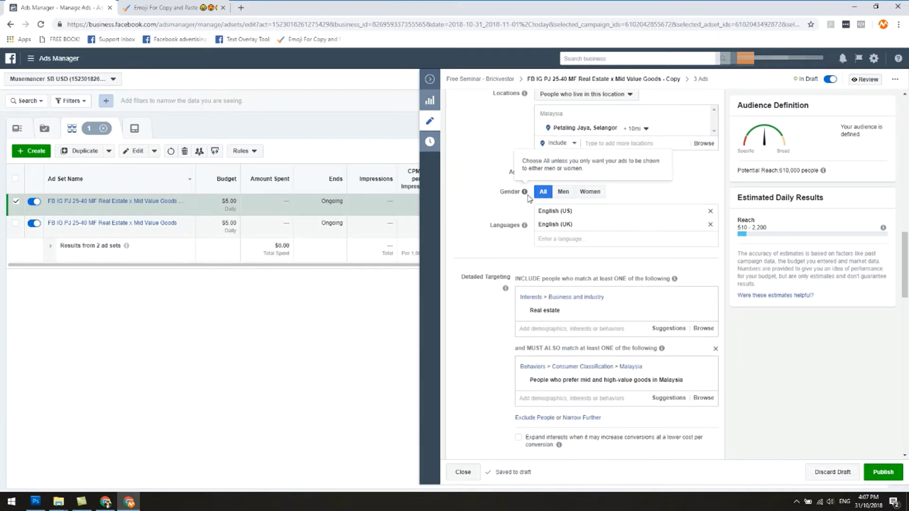
scroll(492, 249, "down", 1)
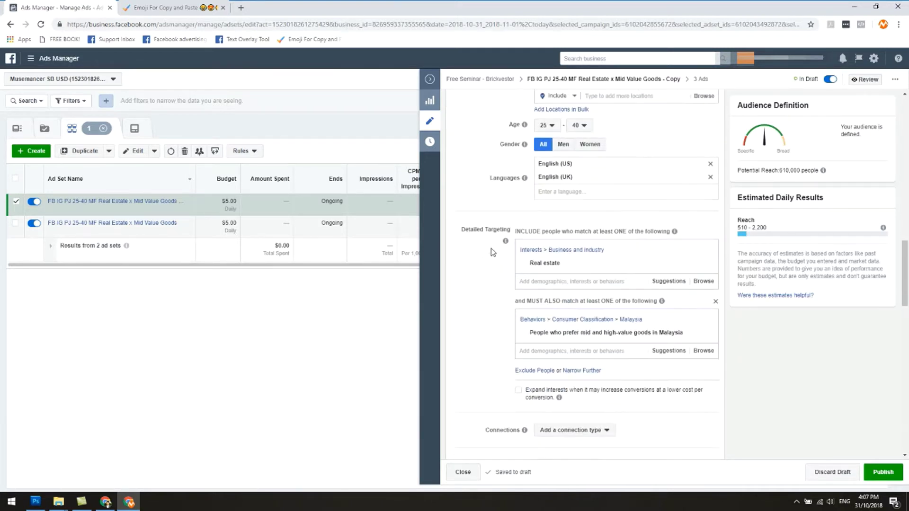
scroll(492, 251, "down", 1)
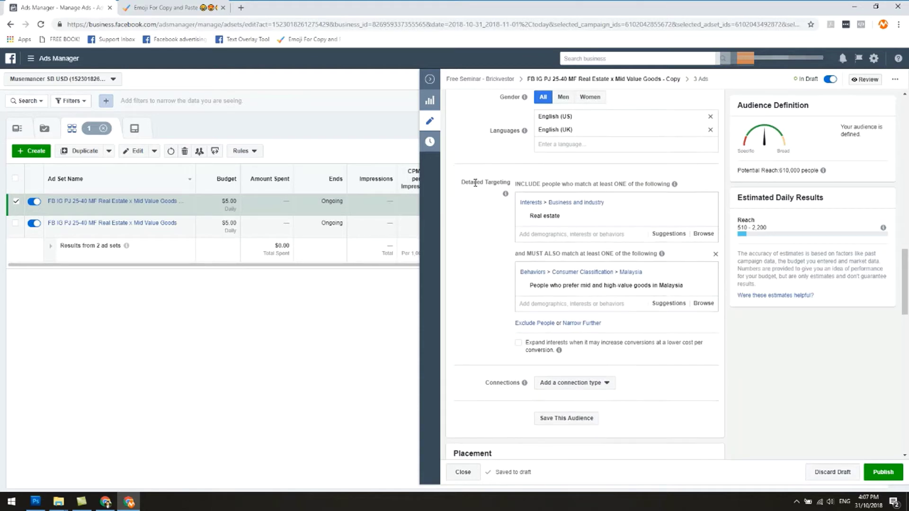
Step: Add Passive income to the detailed targeting interests, trying financial freedom, wealth creation and assets searches
mouse_move(571, 221)
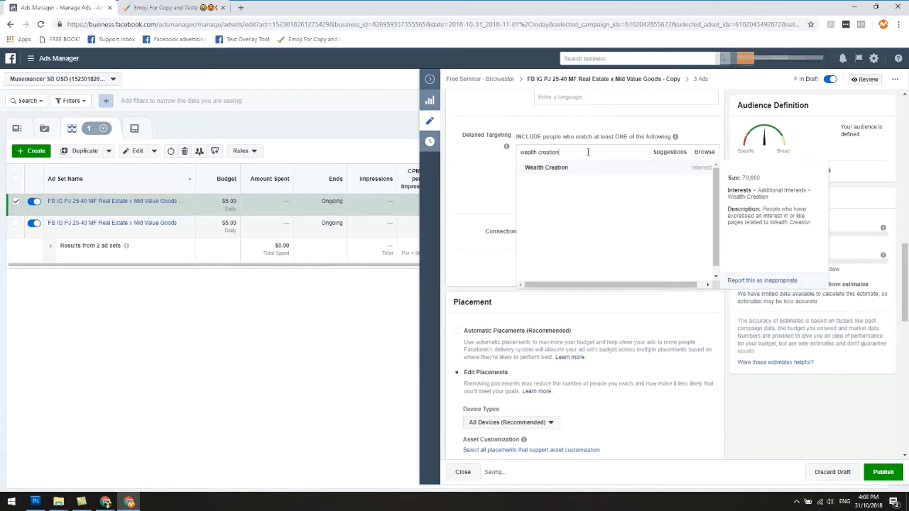
type("passive i")
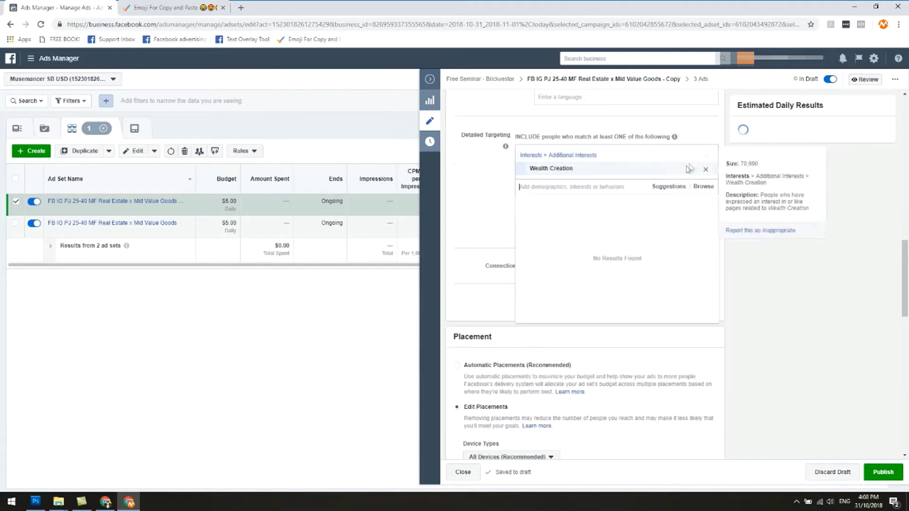
type("ncome")
left_click(549, 168)
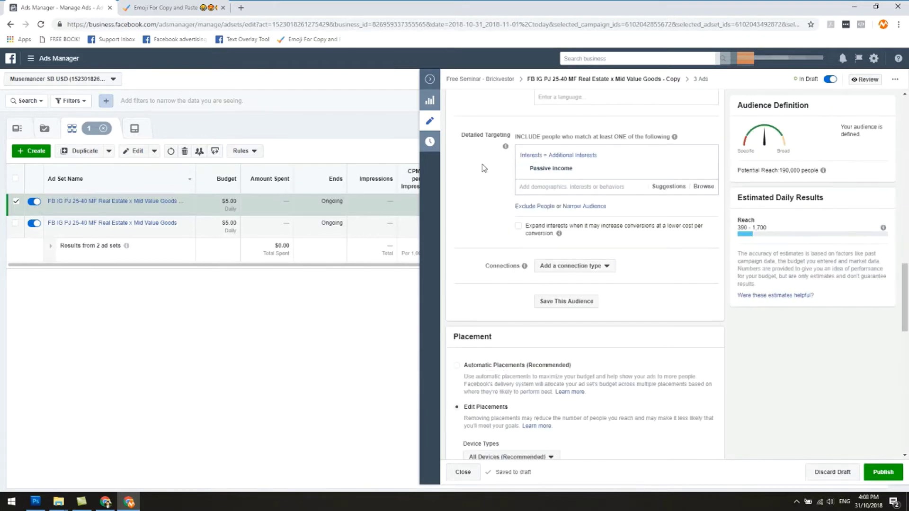
key("ctrl+z")
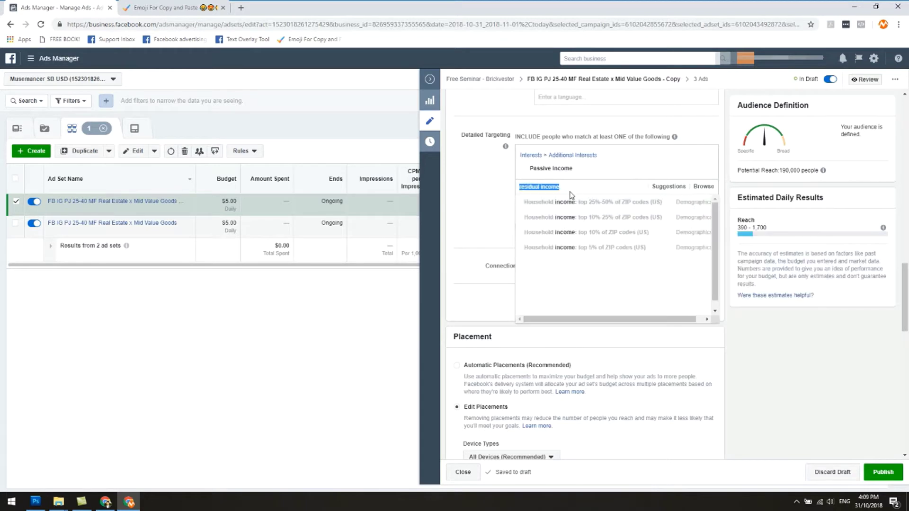
left_click(572, 196)
type("financial free")
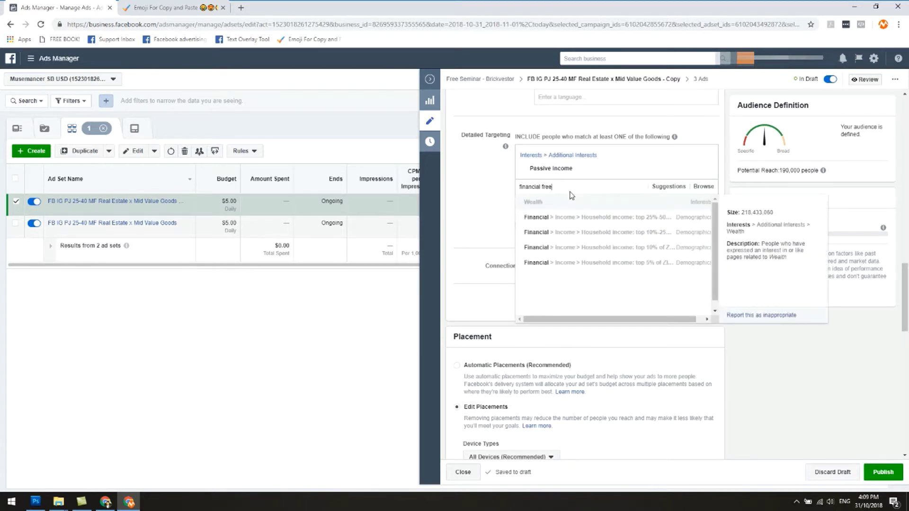
type("dom")
key("ctrl+a")
type("wealth creation")
left_click(579, 201)
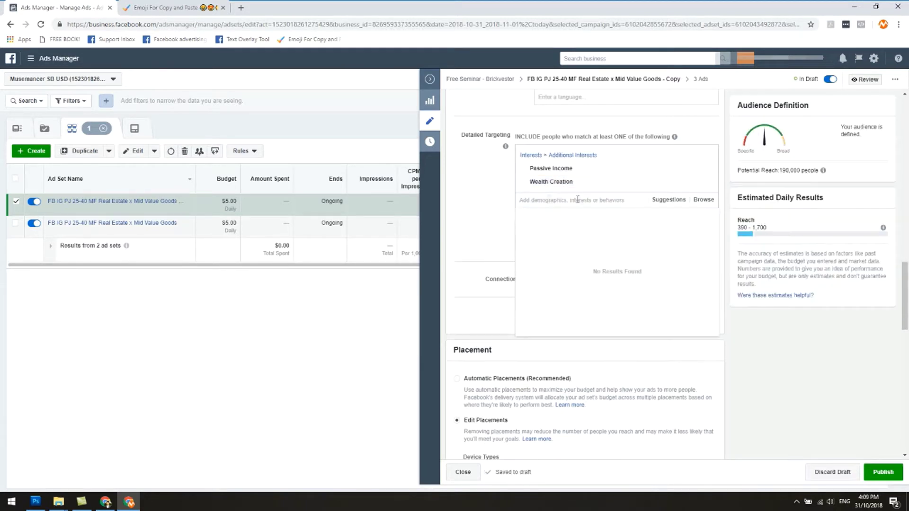
left_click(706, 184)
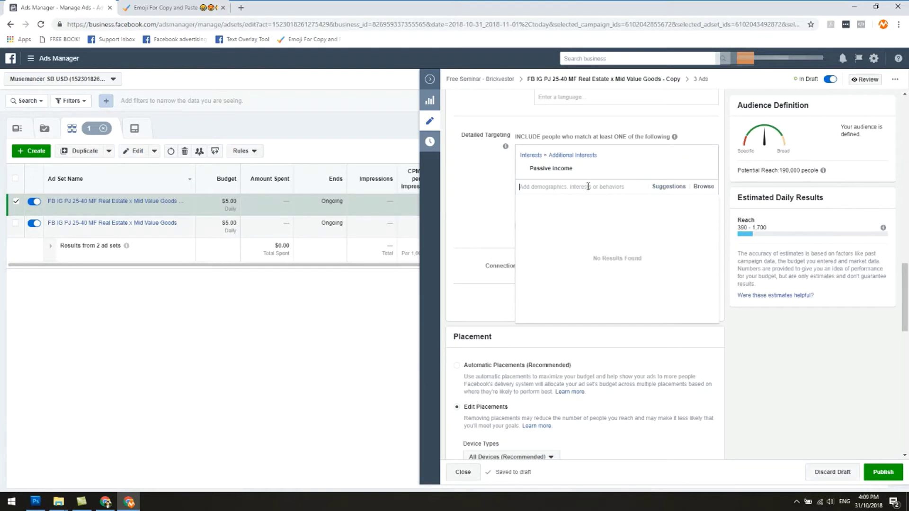
left_click(588, 186)
type("assets")
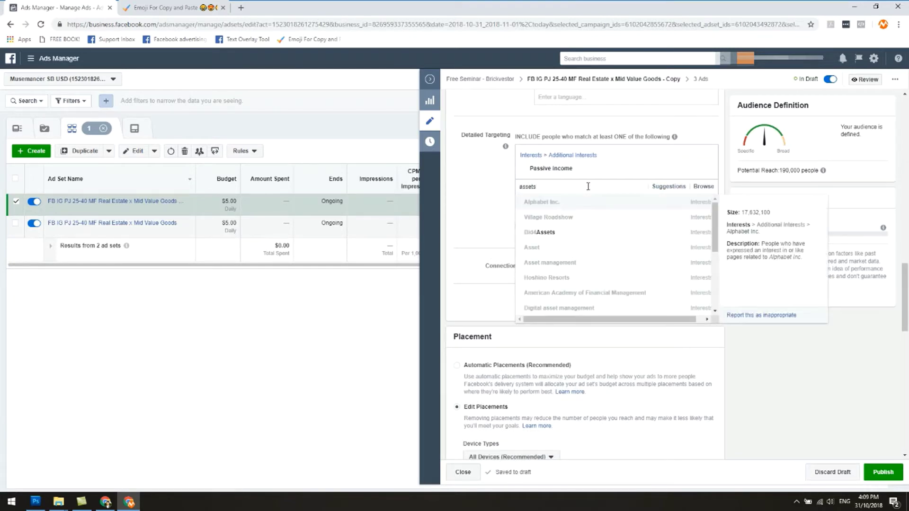
scroll(603, 253, "down", 3)
left_click(479, 186)
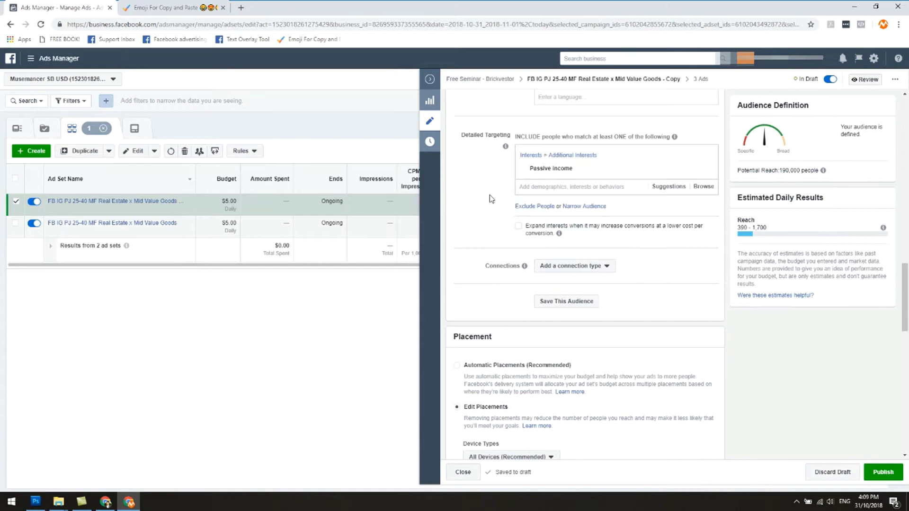
scroll(521, 199, "up", 2)
Step: Set the maximum age to 55 after briefly choosing 50
left_click(579, 125)
left_click(586, 199)
left_click(579, 125)
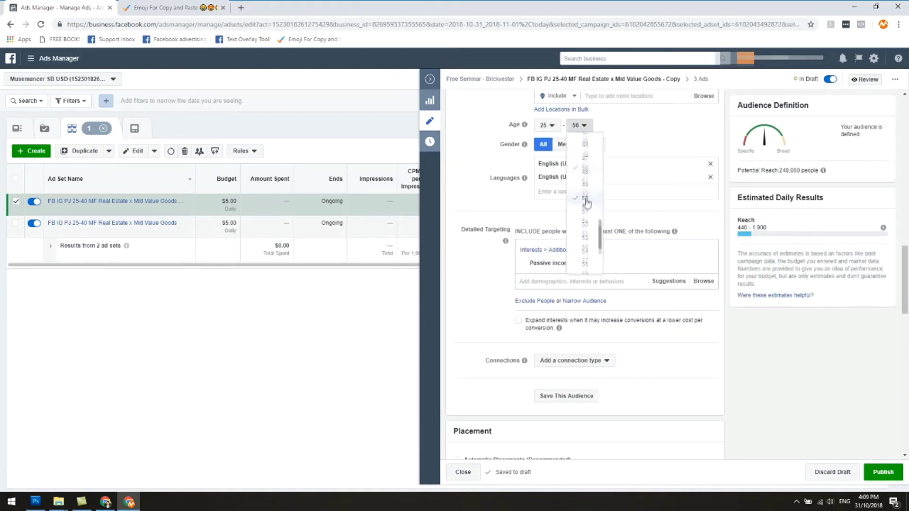
scroll(587, 203, "down", 1)
left_click(586, 223)
left_click(579, 125)
Step: Add Wealth Creation to the targeted interests
left_click(543, 281)
type("wealth")
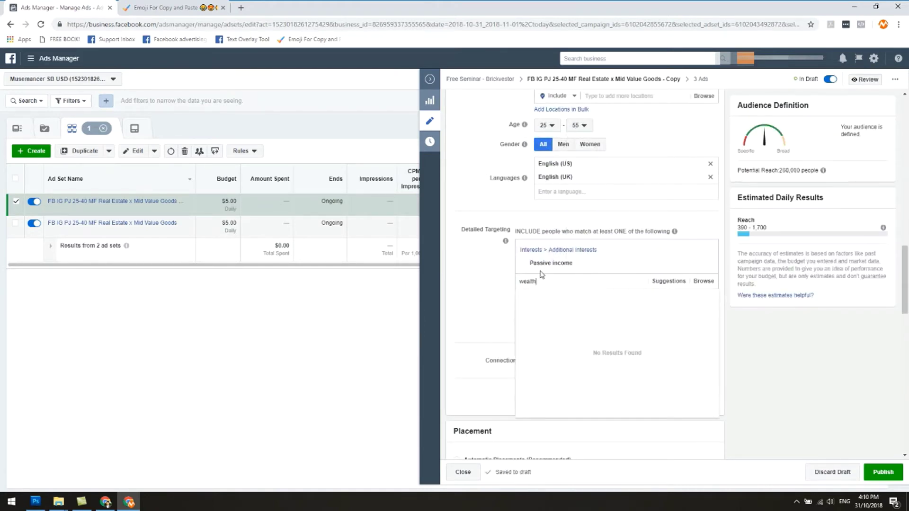
type(" creation")
left_click(545, 298)
scroll(639, 296, "up", 2)
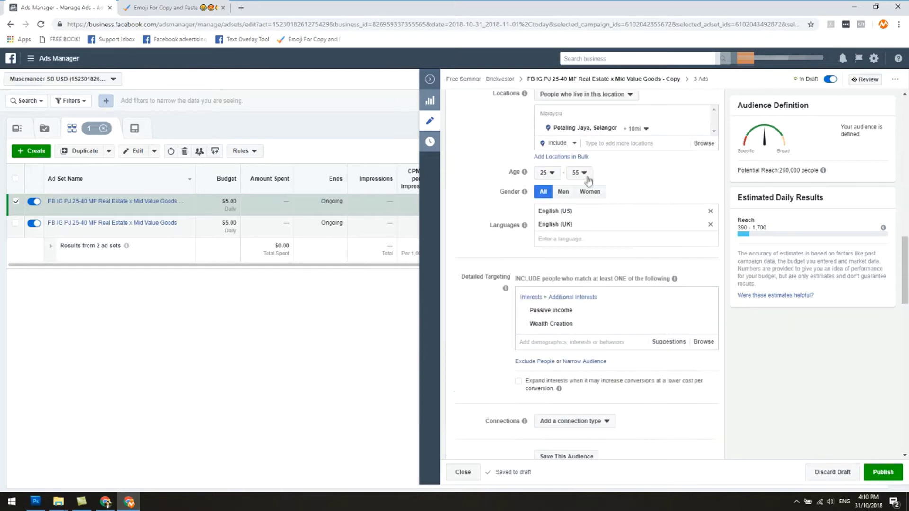
scroll(639, 296, "down", 1)
Step: Search income, residual and rent terms, adding Income Property and Landlord to the interests
left_click(581, 341)
type("income")
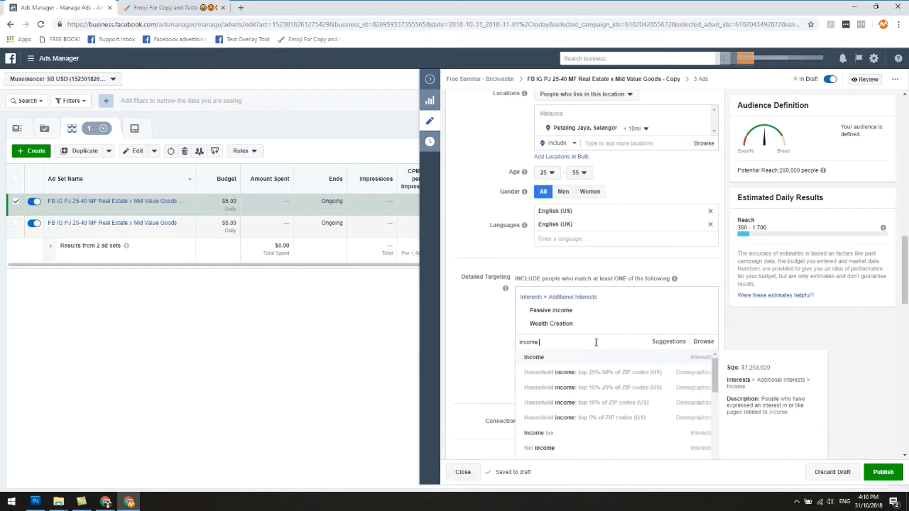
scroll(587, 379, "down", 2)
left_click(576, 341)
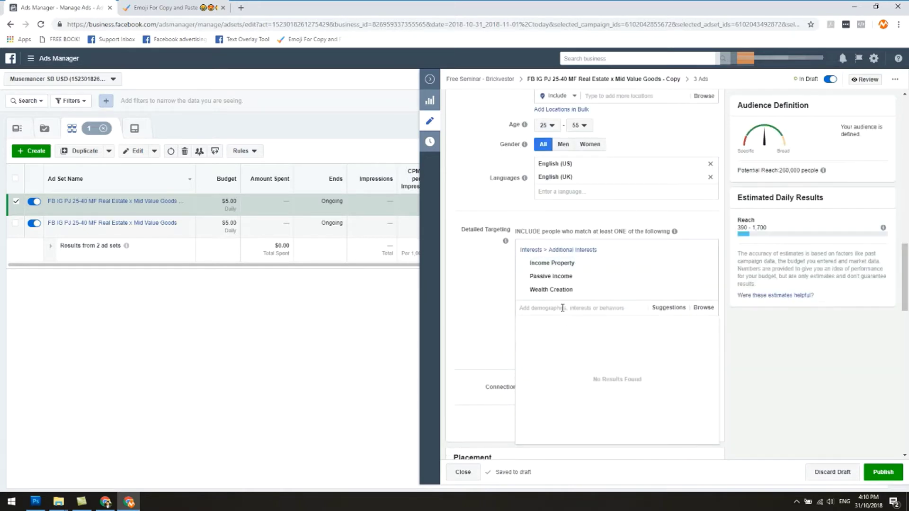
type("income")
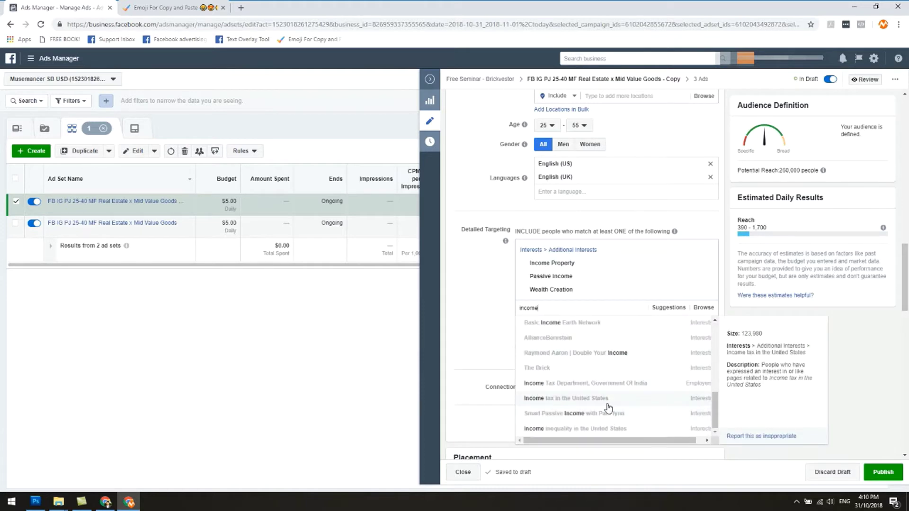
scroll(516, 353, "up", 1)
key("ctrl+a")
type("residual")
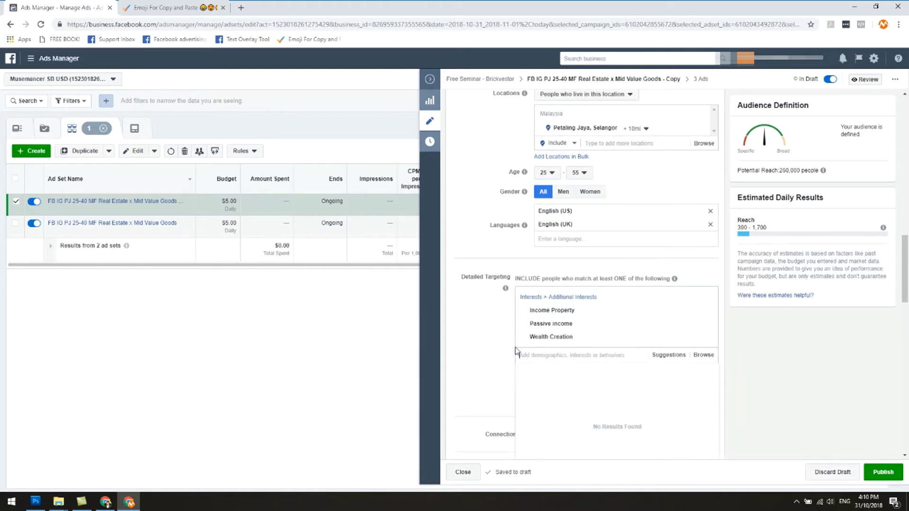
key("ctrl+a")
type("rent")
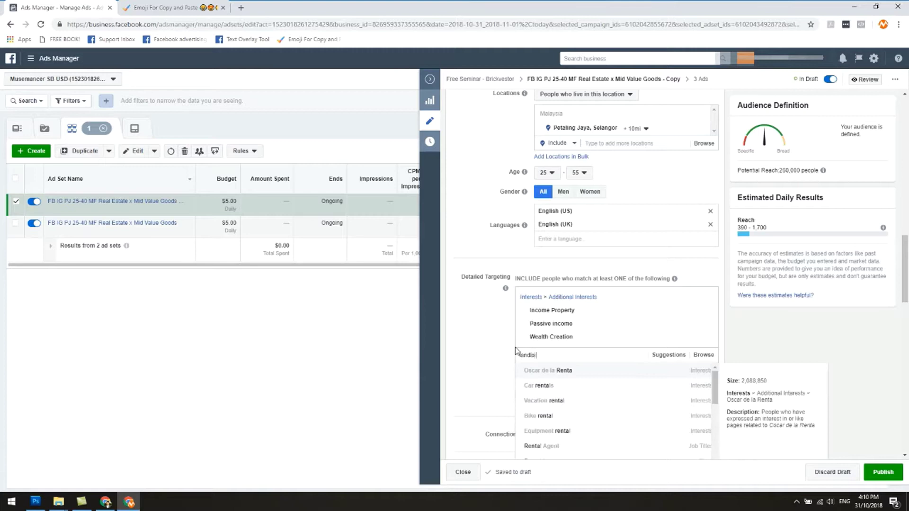
left_click(559, 371)
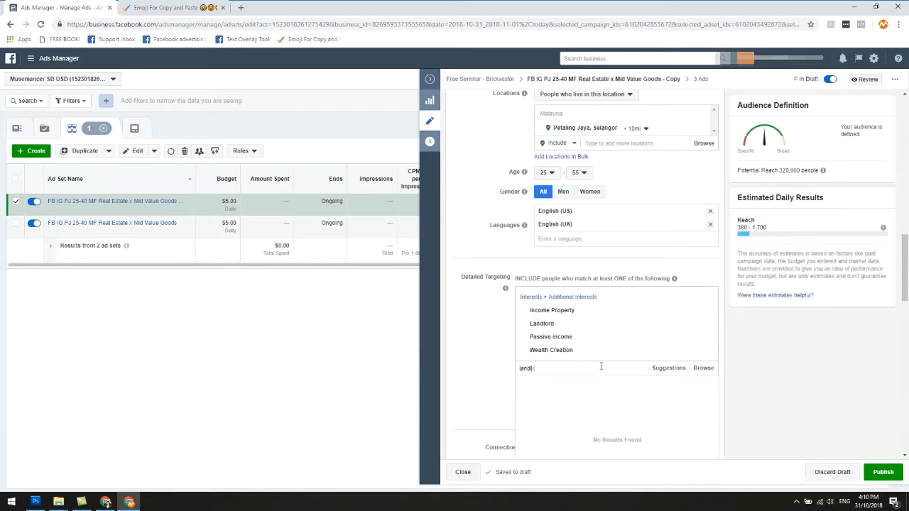
type("ord")
left_click(604, 407)
mouse_move(701, 314)
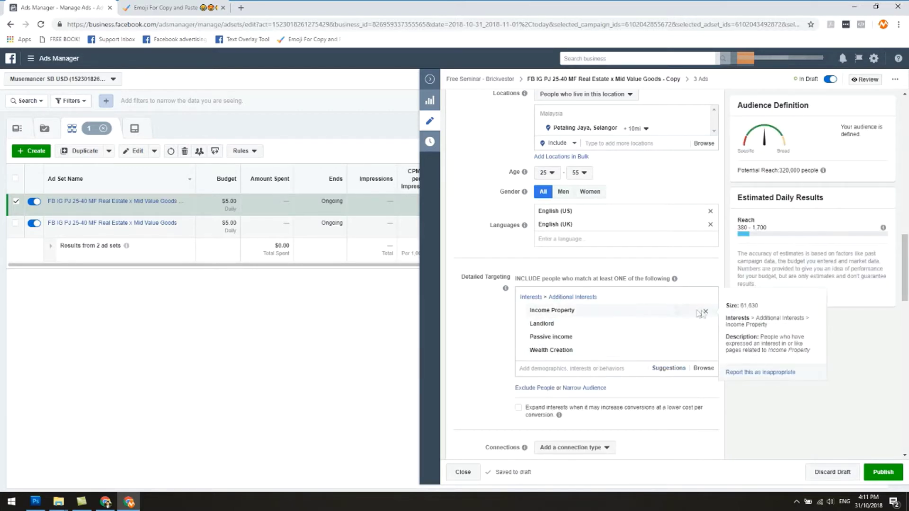
left_click(613, 366)
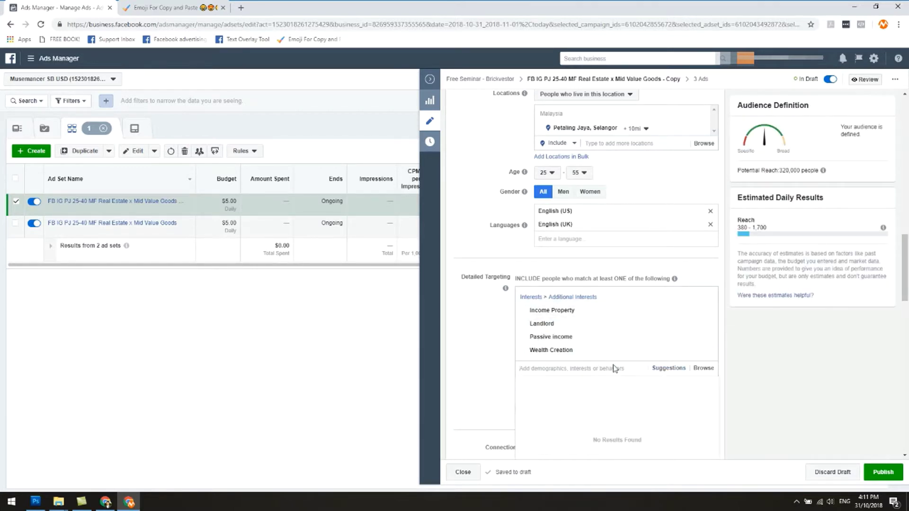
Step: Try a maximum age of 60, then set it back to 55 for a 25–55 range
left_click(484, 338)
left_click(579, 173)
left_click(585, 251)
left_click(579, 172)
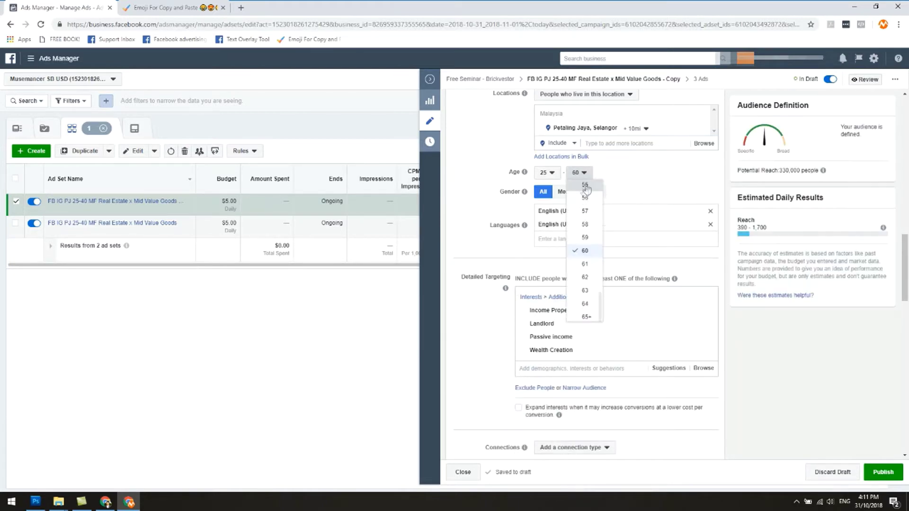
left_click(586, 184)
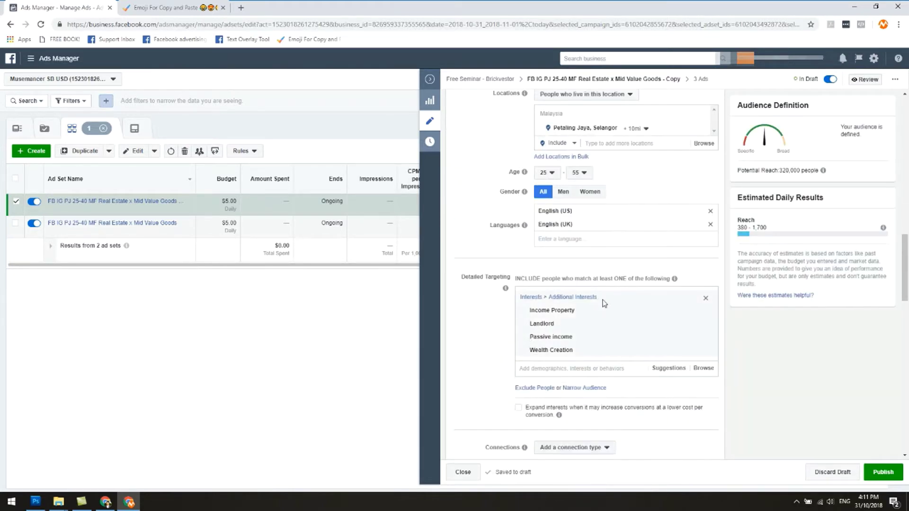
mouse_move(566, 310)
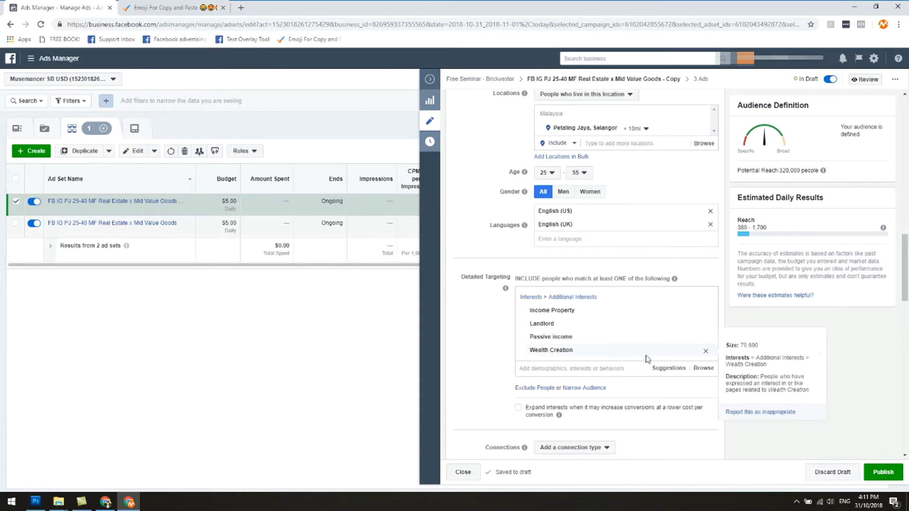
mouse_move(631, 312)
Step: Add Real estate entrepreneur from the suggested interests, raising potential reach to 400,000
left_click(674, 369)
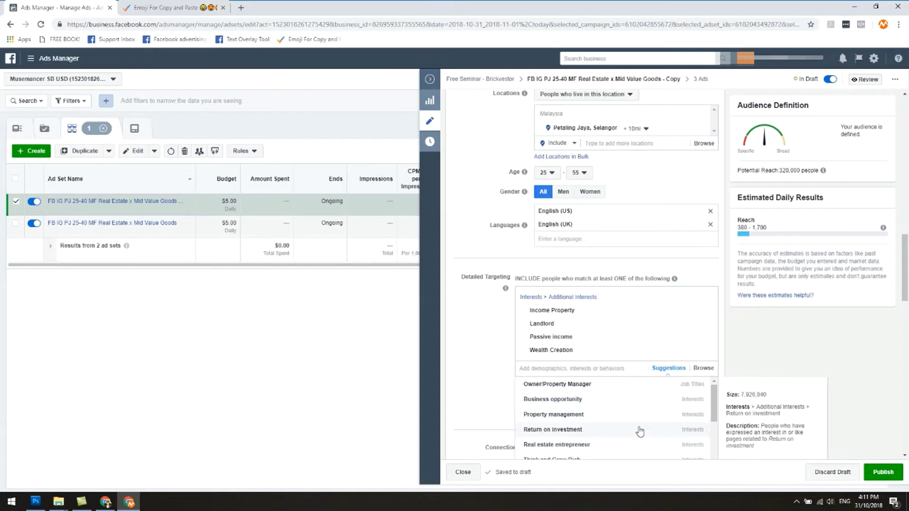
left_click(643, 445)
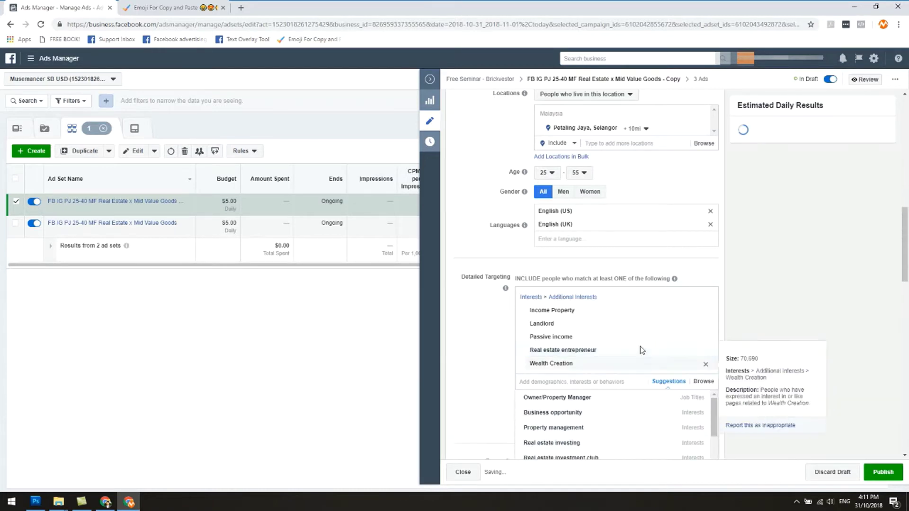
left_click(502, 330)
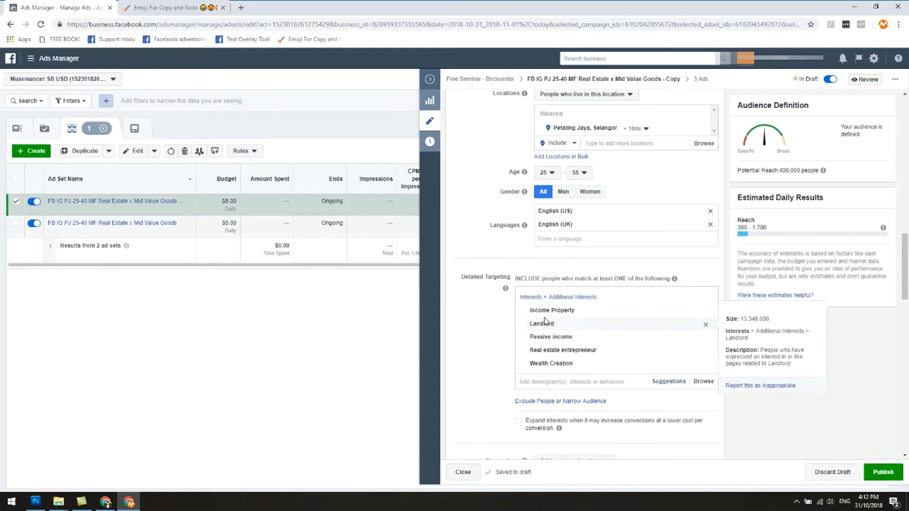
Step: Review the copied ad set's settings and select the old ending of its name
scroll(569, 370, "down", 6)
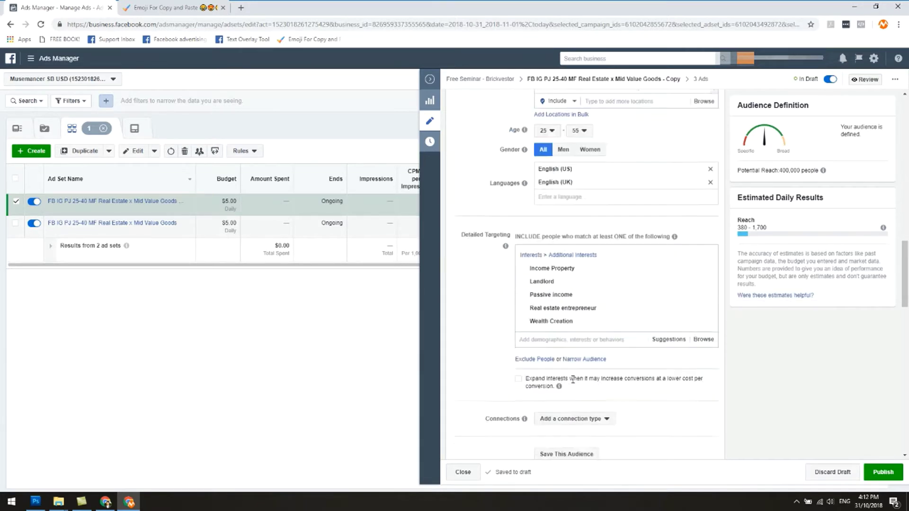
scroll(573, 384, "down", 3)
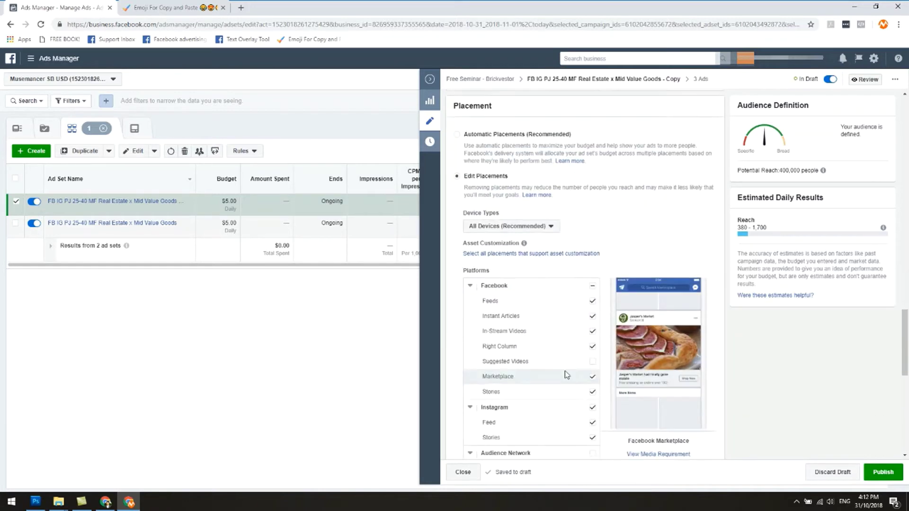
scroll(633, 219, "down", 3)
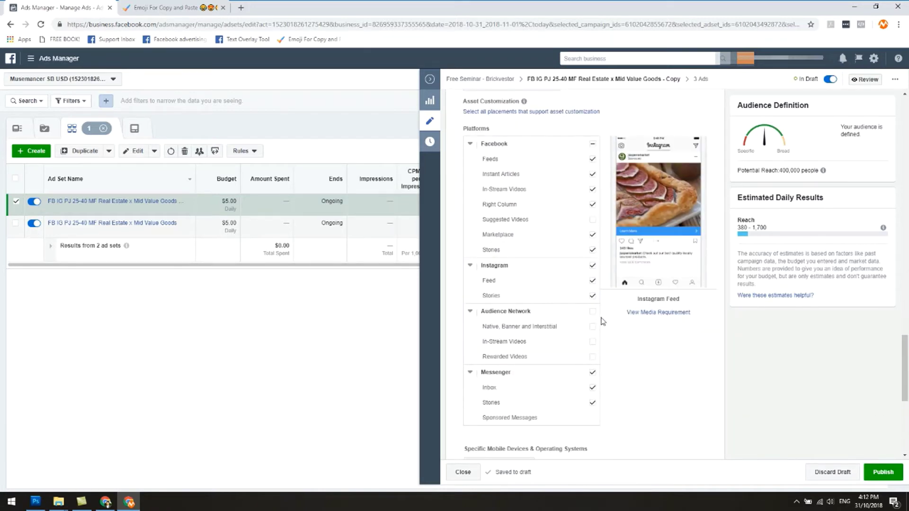
scroll(602, 347, "down", 6)
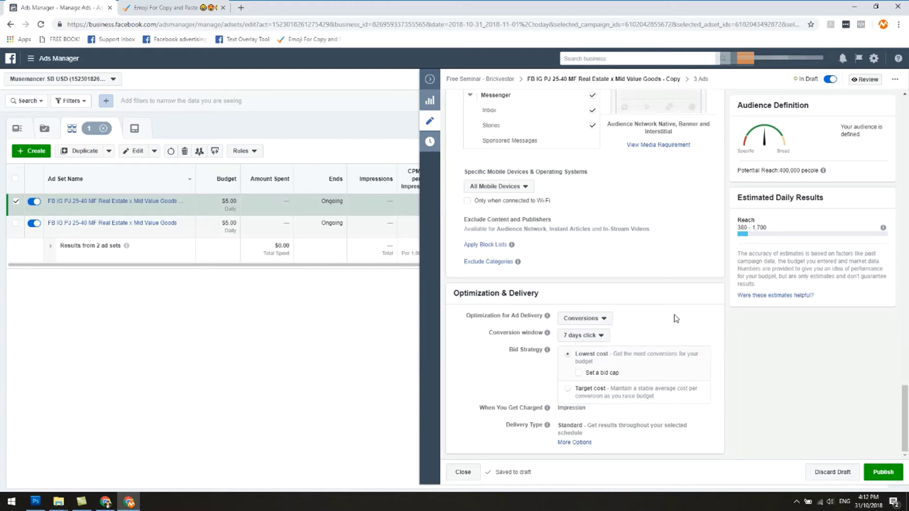
scroll(676, 320, "up", 20)
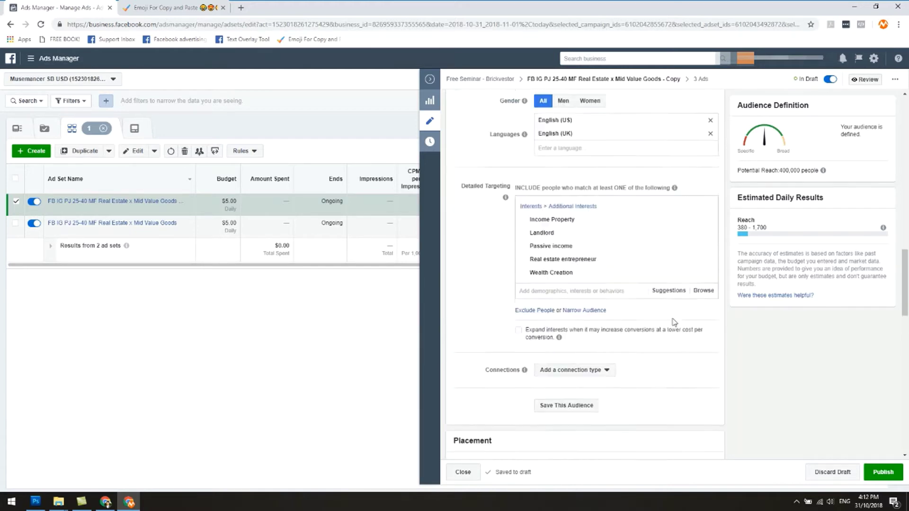
scroll(674, 322, "up", 10)
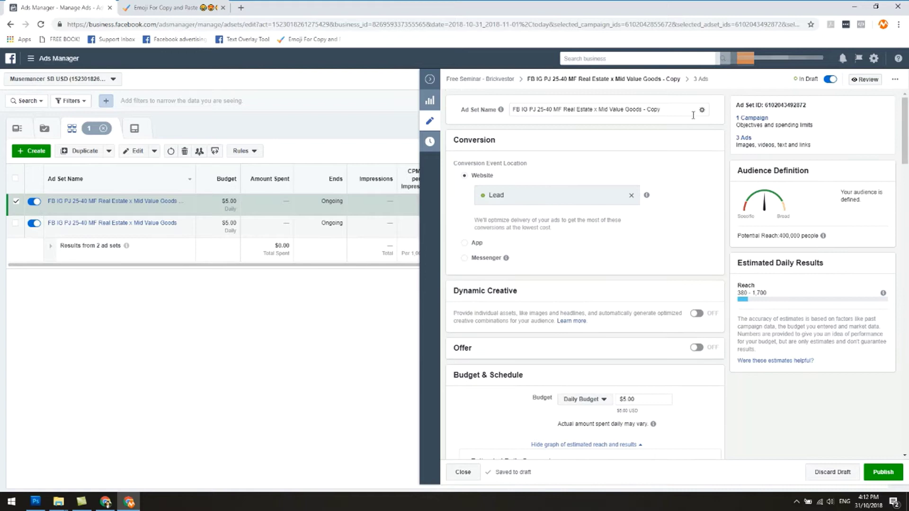
left_click_drag(564, 110, 663, 125)
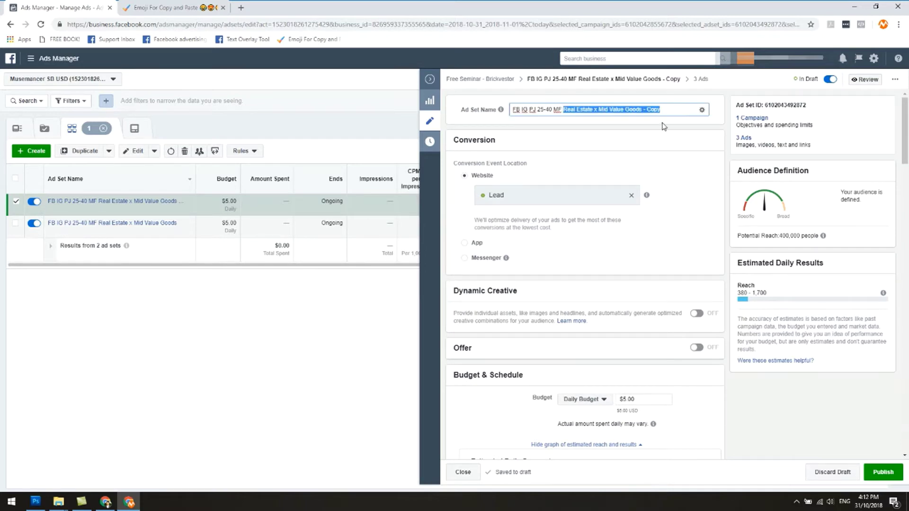
left_click(667, 133)
scroll(668, 142, "down", 10)
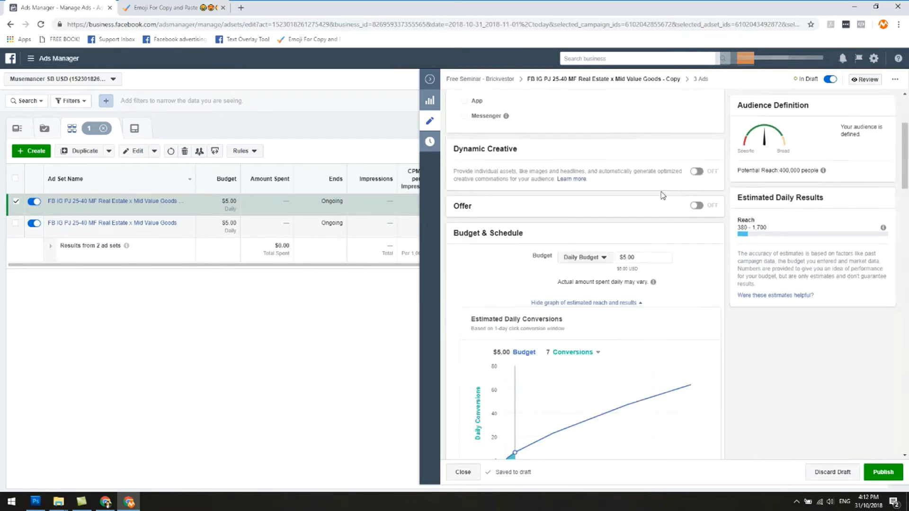
scroll(635, 298, "down", 6)
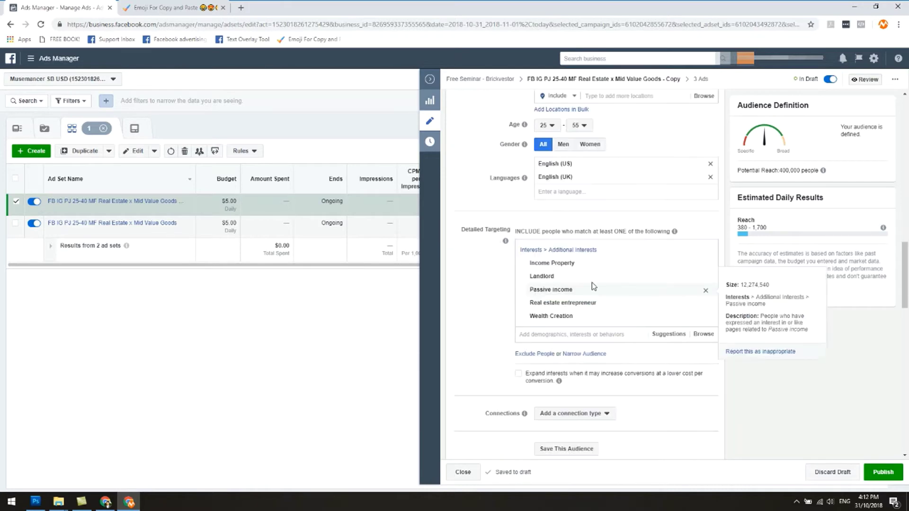
mouse_move(555, 299)
mouse_move(551, 268)
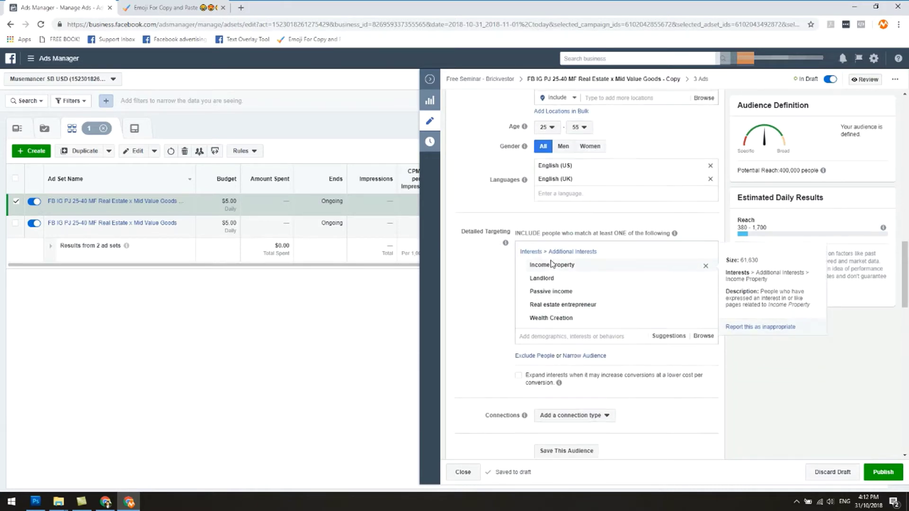
scroll(698, 196, "up", 15)
Step: Rename the ad set to 'FB IG PJ 25-40 MF Income Property' and publish it
type("Income Property")
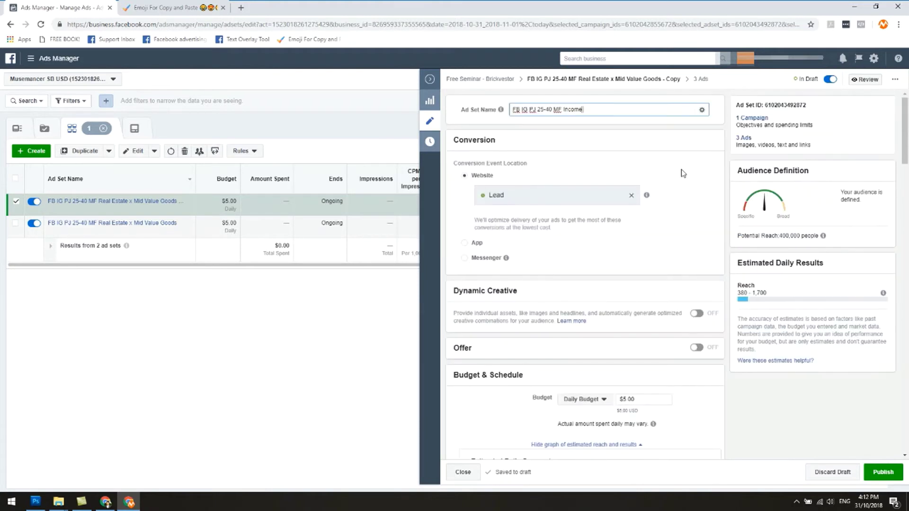
left_click(683, 173)
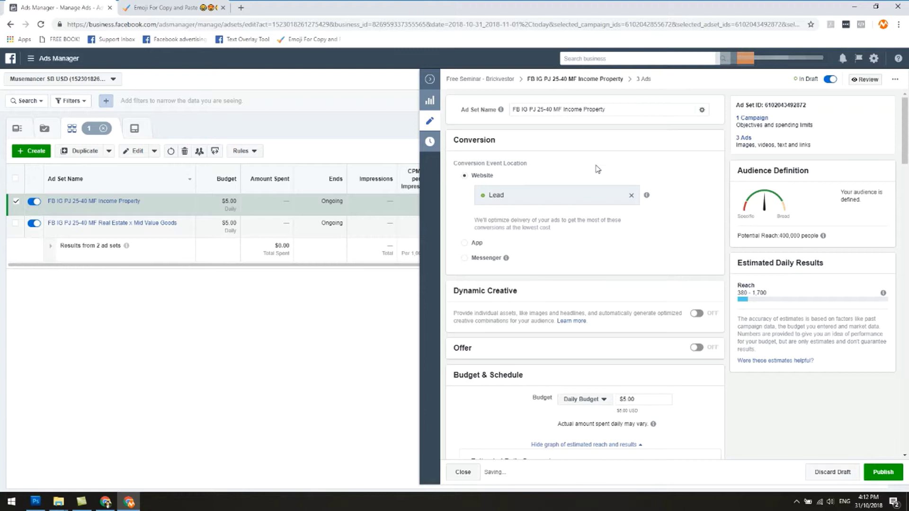
scroll(617, 277, "down", 14)
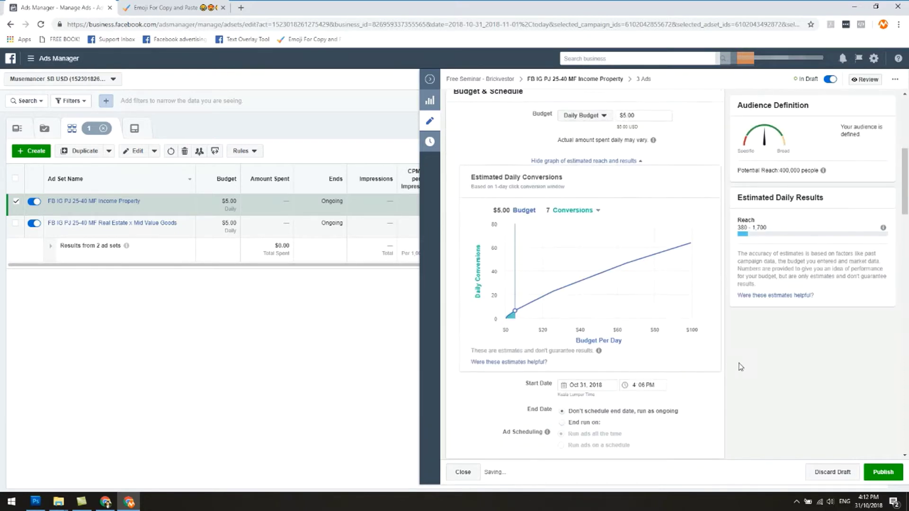
left_click(877, 471)
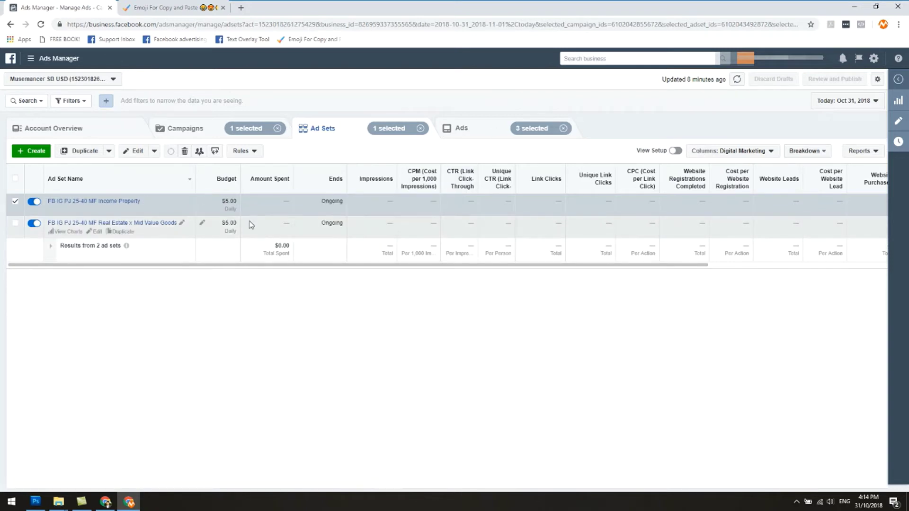
Step: Switch to the Income Property ad set's ads and load Ad 1 - Image 2 in the editor
left_click(462, 138)
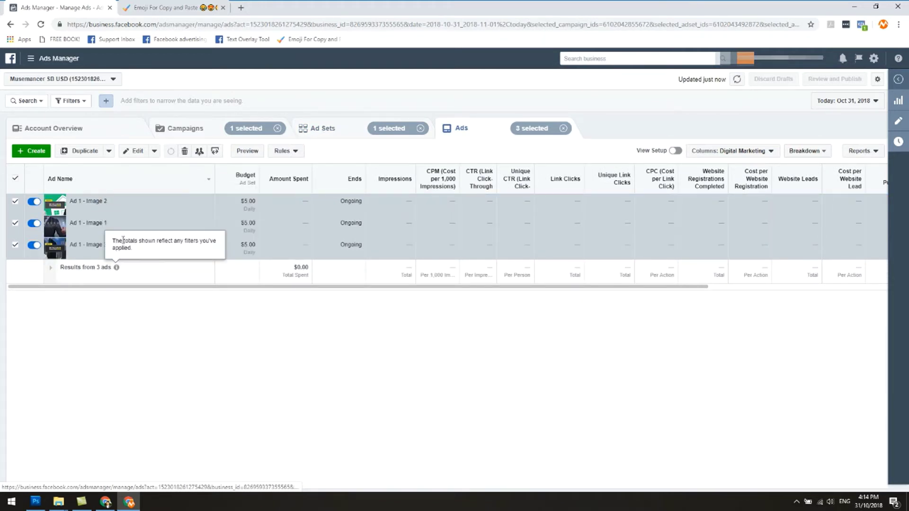
left_click(117, 253)
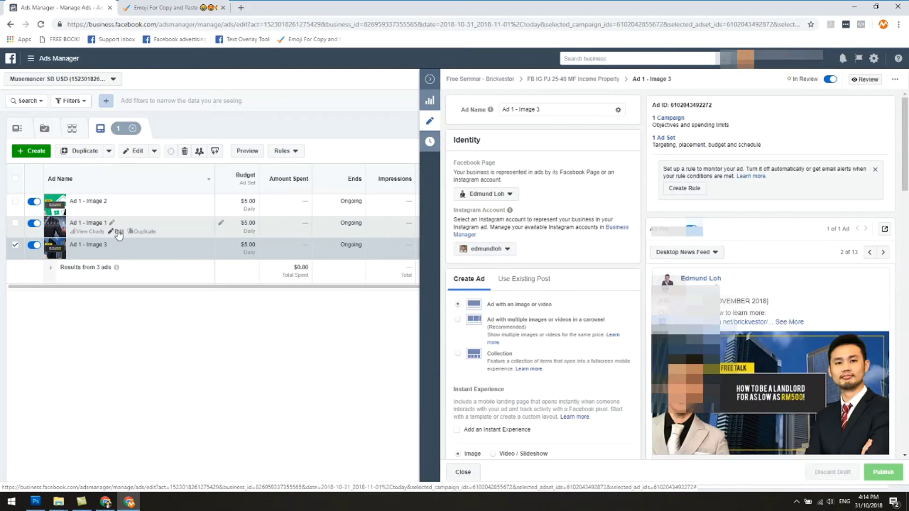
left_click(118, 232)
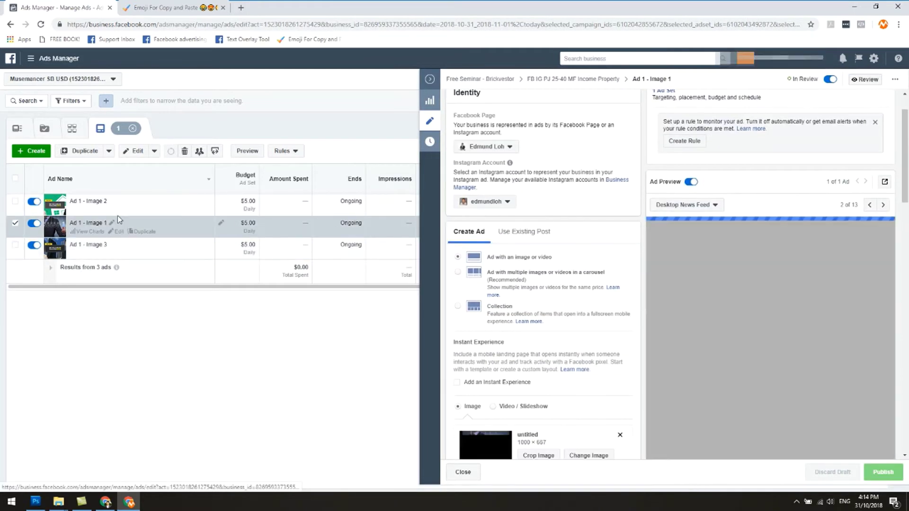
left_click(118, 210)
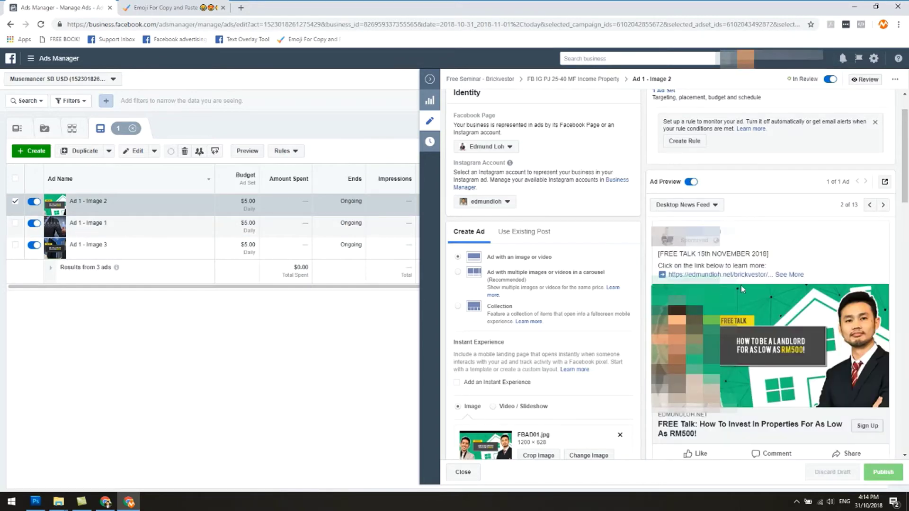
scroll(722, 302, "down", 2)
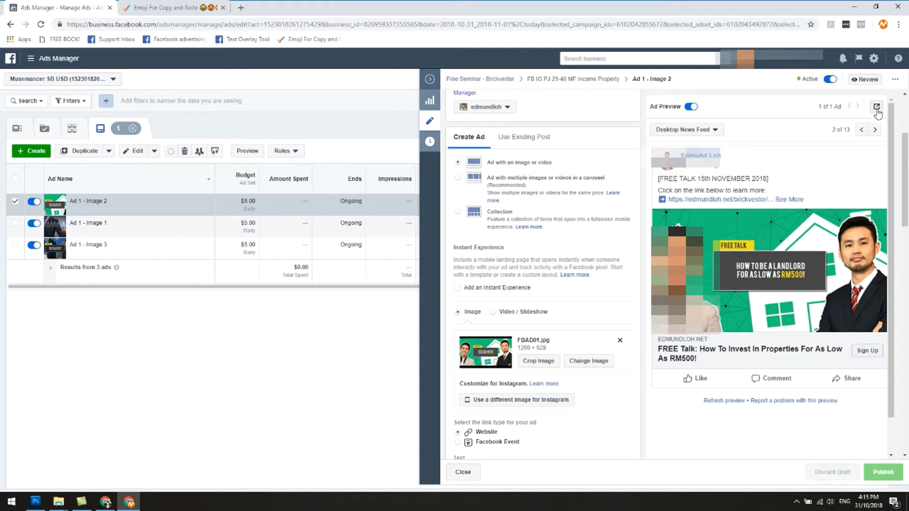
Step: Open Income Property's Ad 1 - Image 2 as a Facebook post with comments
left_click(877, 108)
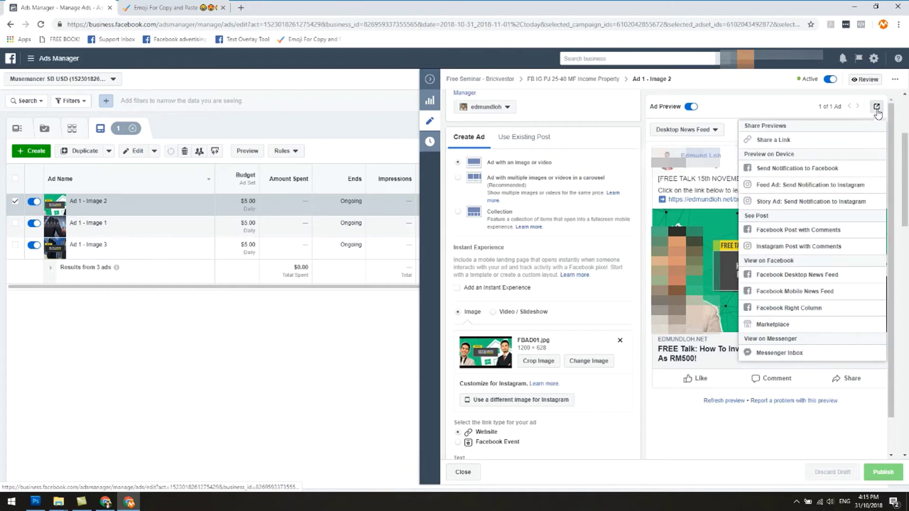
left_click(801, 237)
left_click(59, 9)
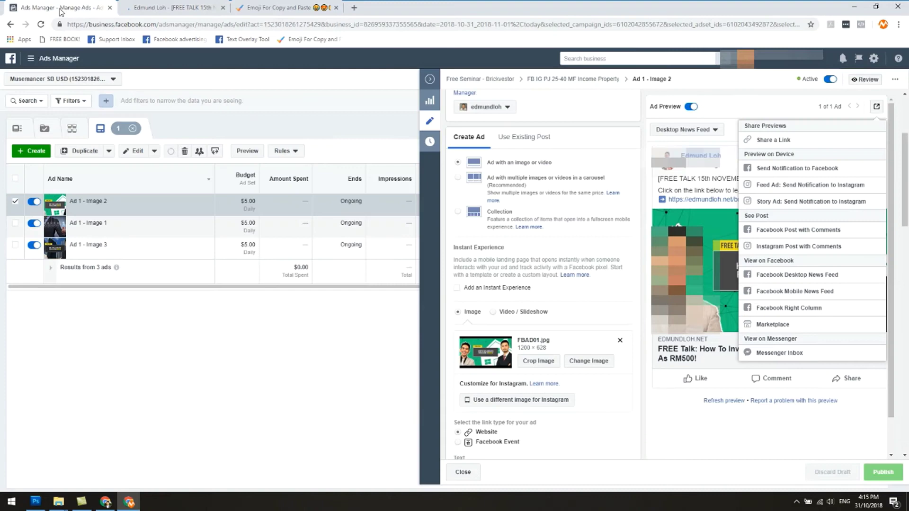
Step: Edit Ad 1 - Image 2 in the Real Estate x Mid Value Goods ad set and bring up its preview sharing options
left_click(429, 79)
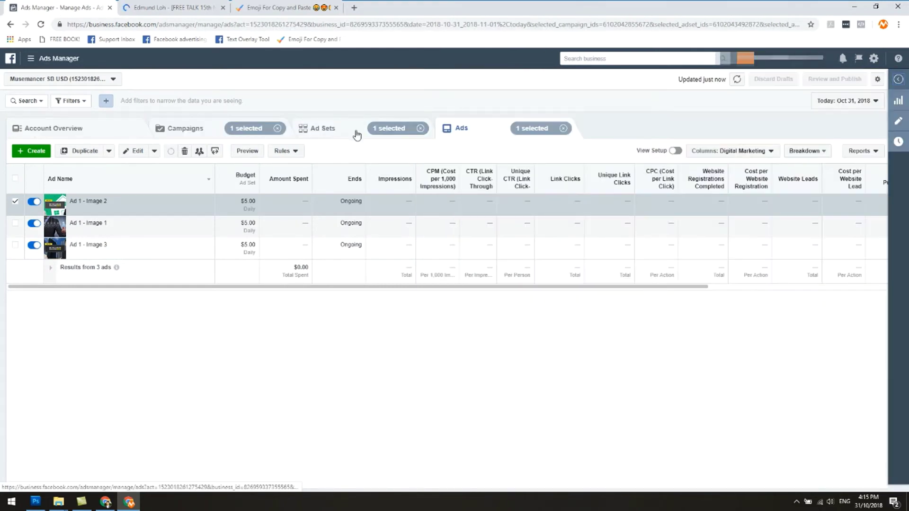
left_click(334, 130)
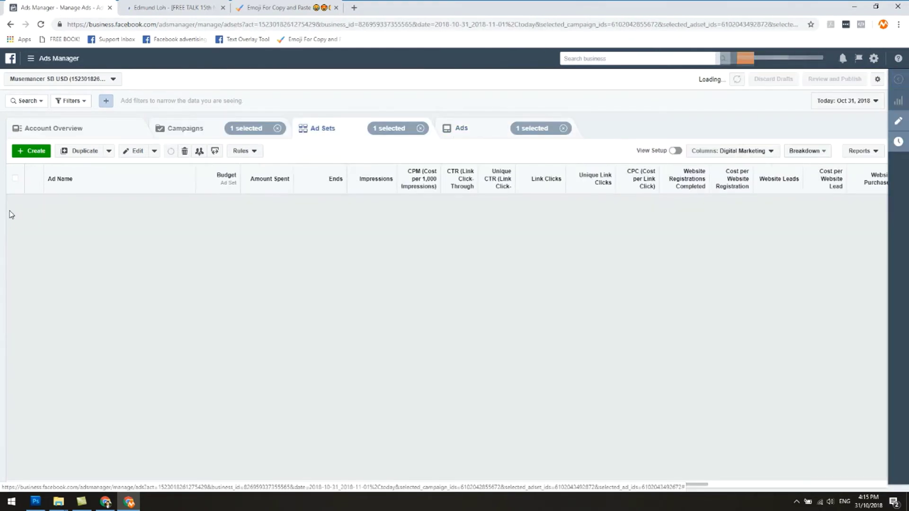
left_click(15, 202)
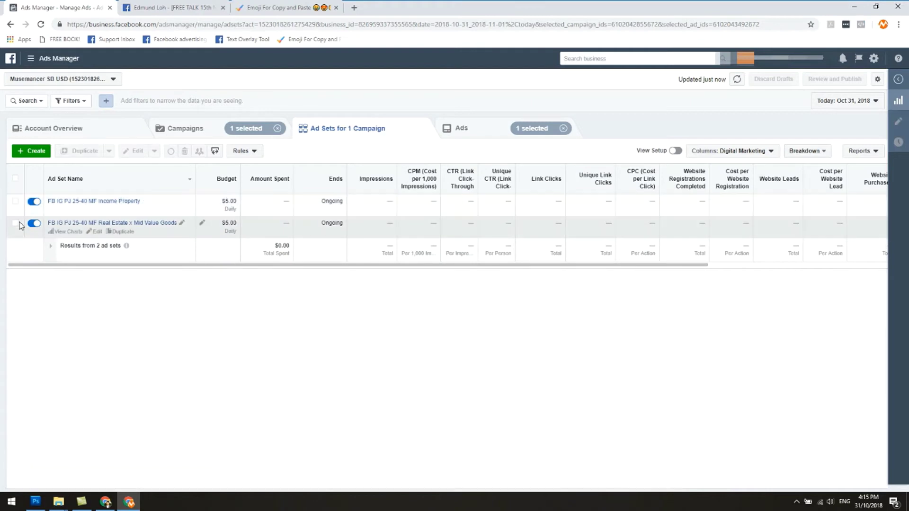
left_click(17, 224)
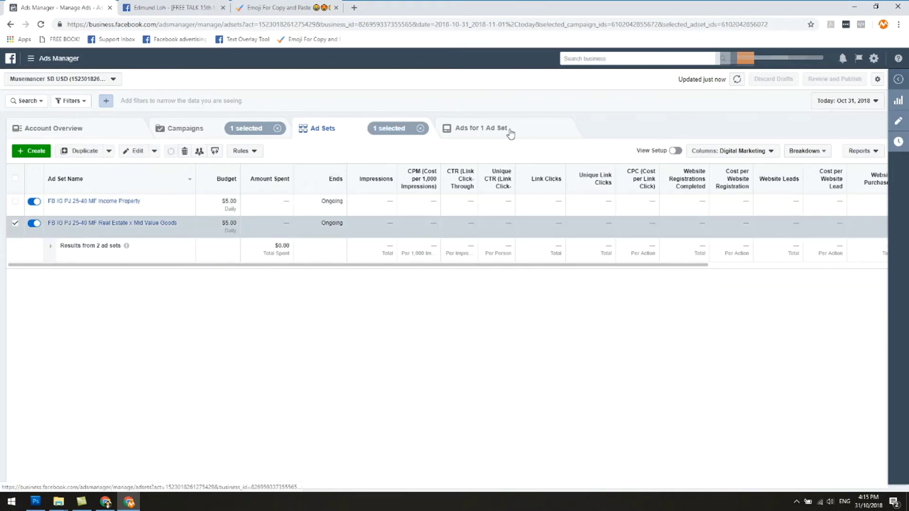
left_click(510, 132)
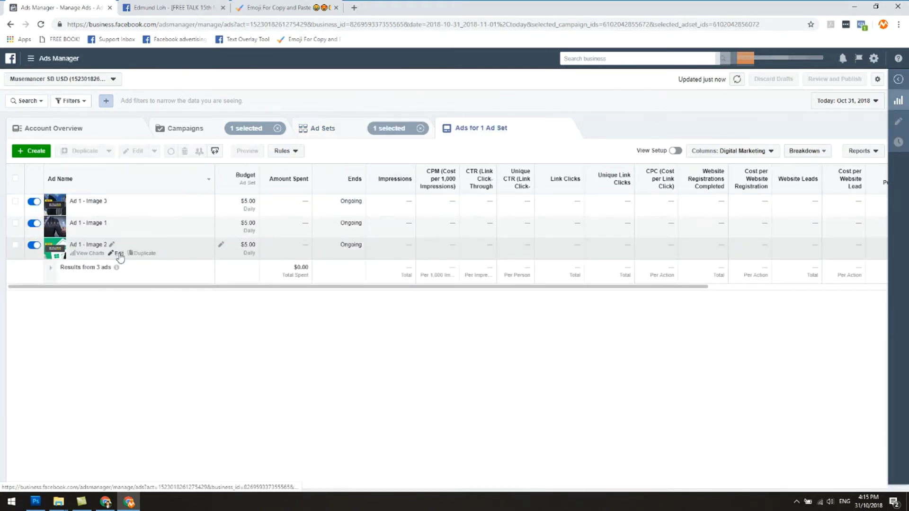
left_click(119, 254)
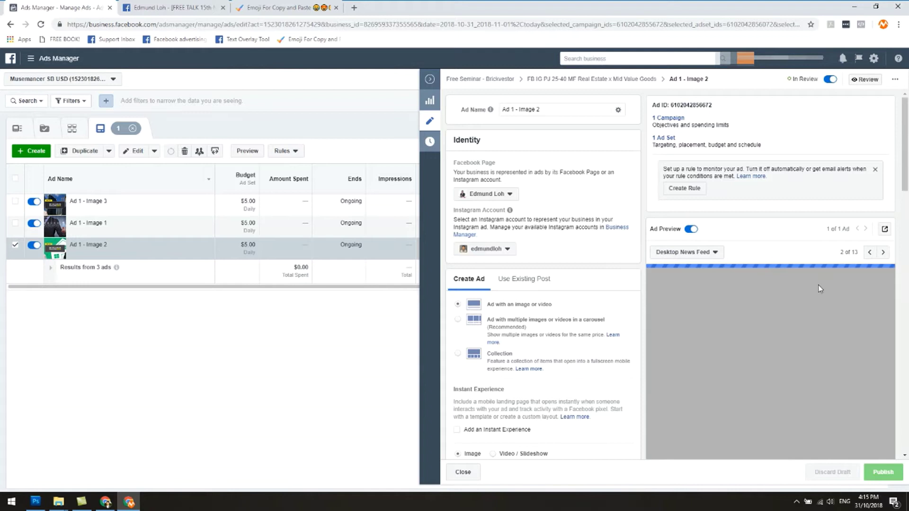
scroll(820, 286, "down", 1)
scroll(820, 286, "down", 1)
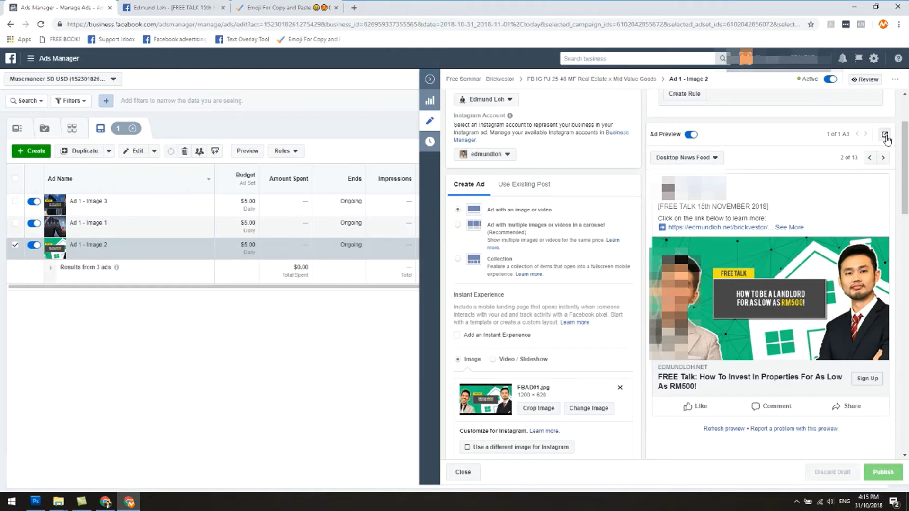
left_click(885, 136)
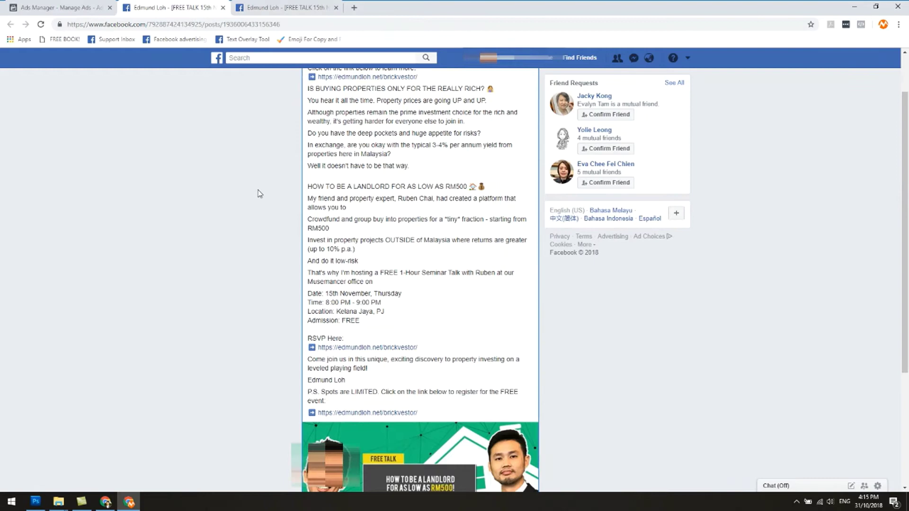
scroll(256, 189, "up", 1)
scroll(249, 184, "down", 4)
left_click(265, 6)
scroll(251, 213, "down", 4)
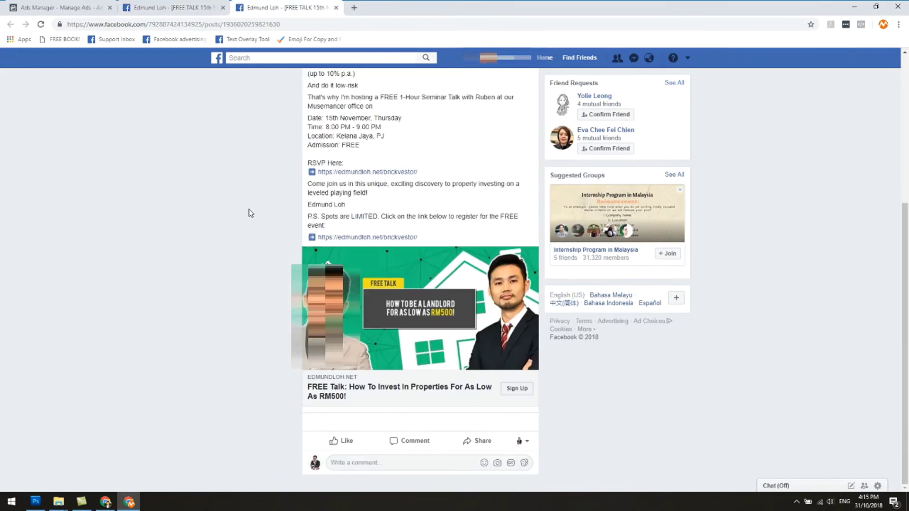
left_click(166, 7)
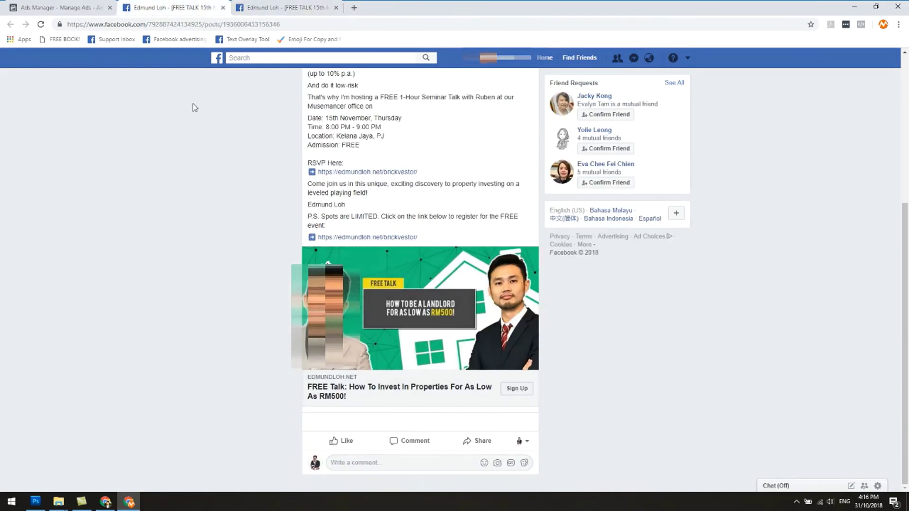
left_click(275, 7)
left_click(170, 7)
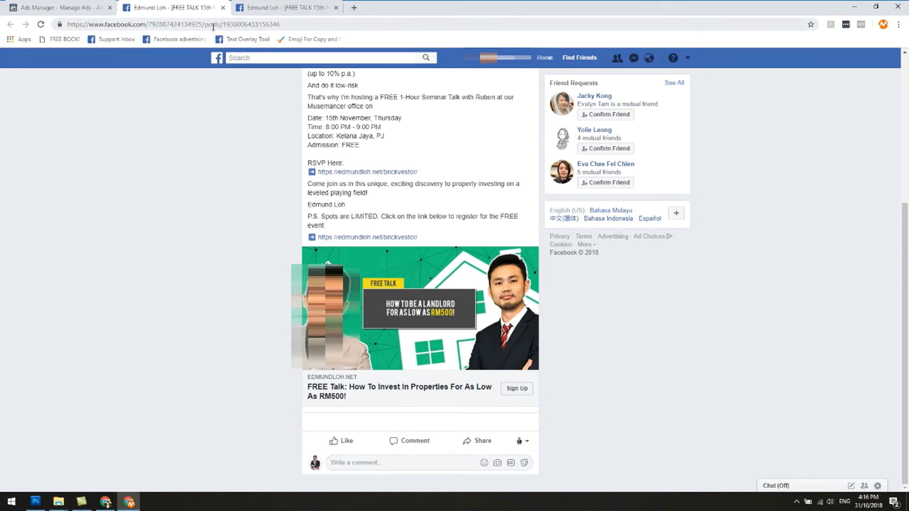
left_click_drag(223, 26, 286, 26)
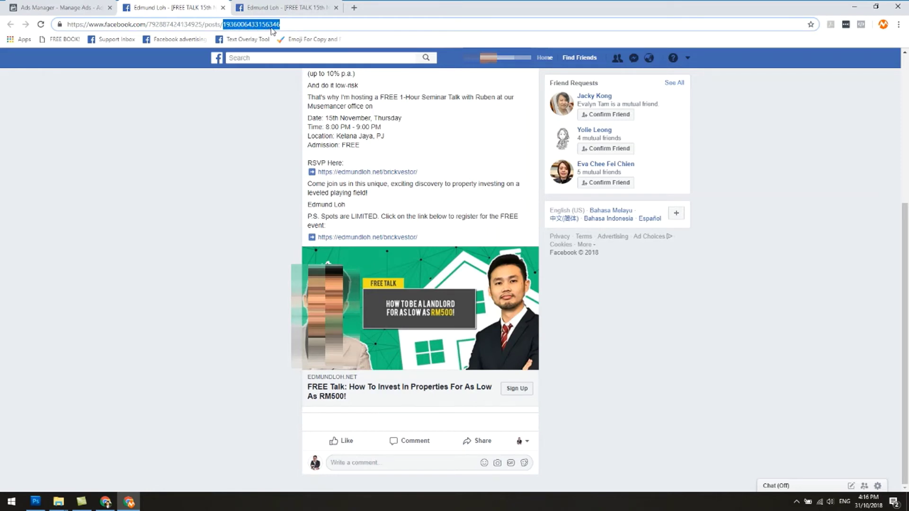
left_click(285, 7)
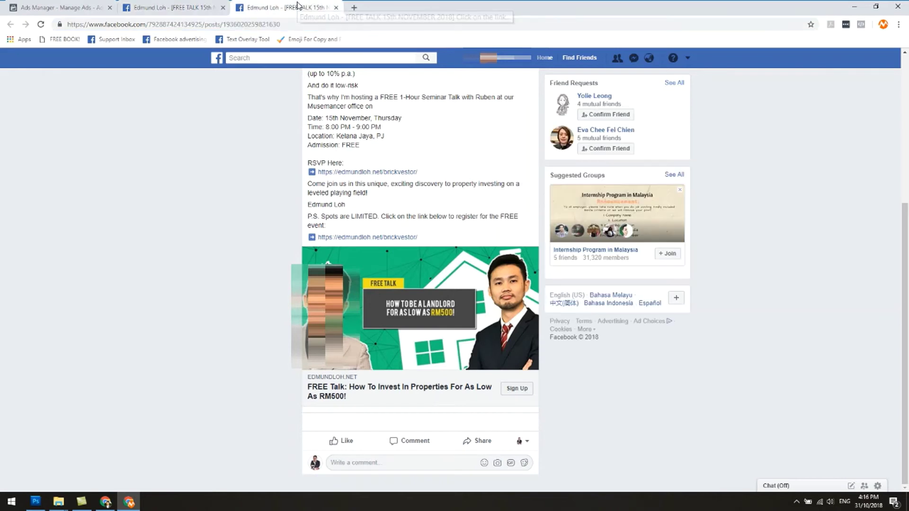
left_click_drag(225, 24, 283, 24)
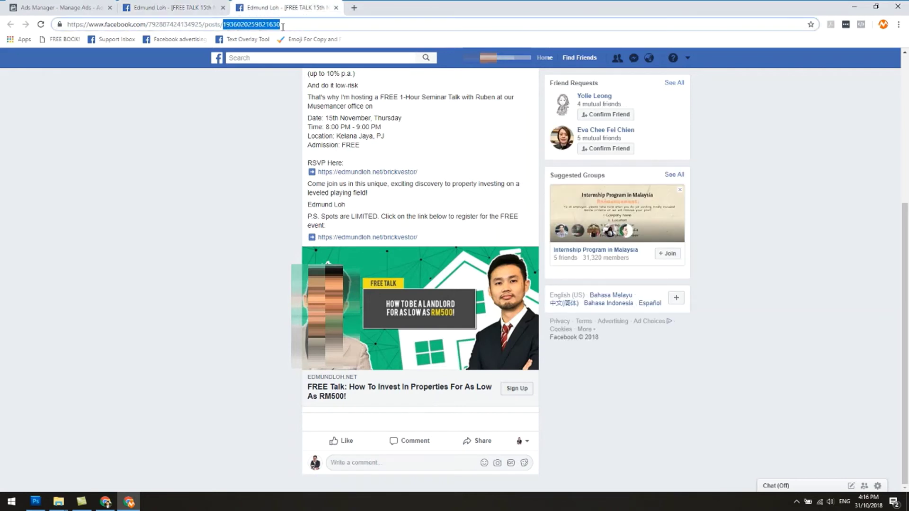
left_click(212, 12)
left_click(300, 25)
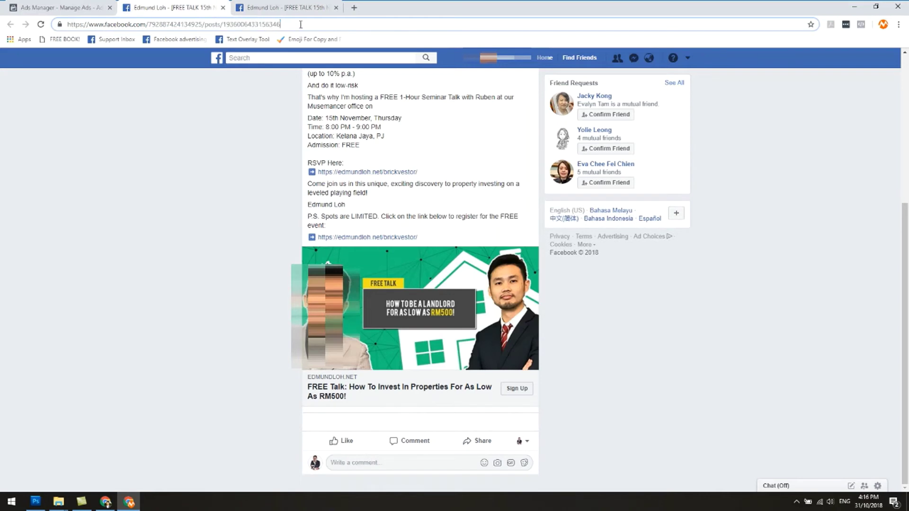
left_click(273, 8)
left_click(199, 7)
left_click(265, 7)
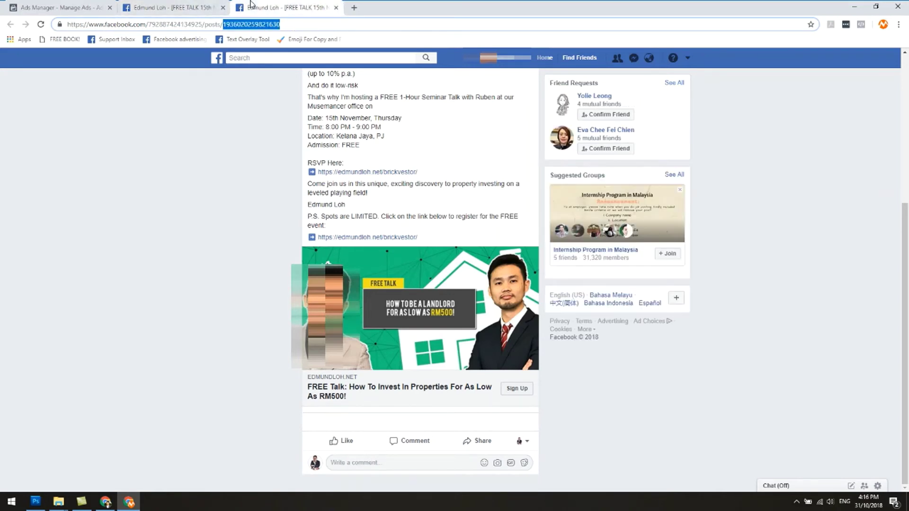
left_click(197, 4)
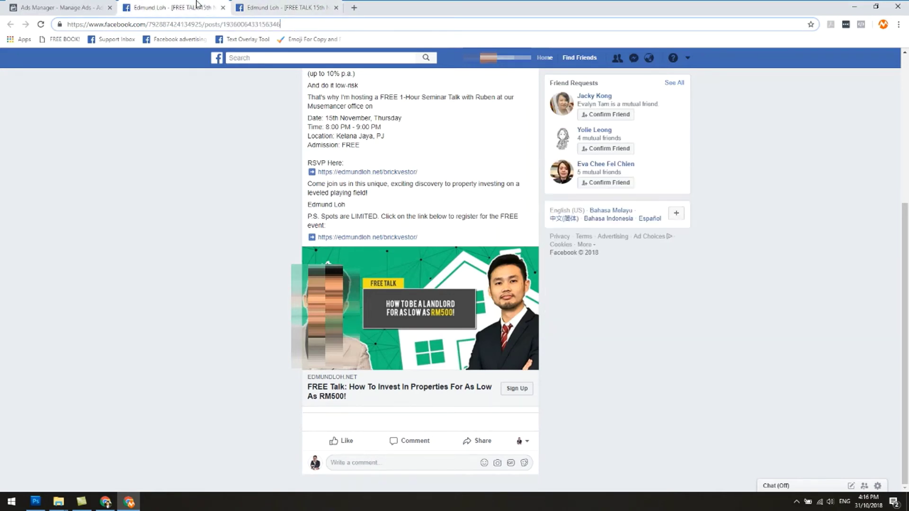
left_click(287, 4)
left_click(205, 5)
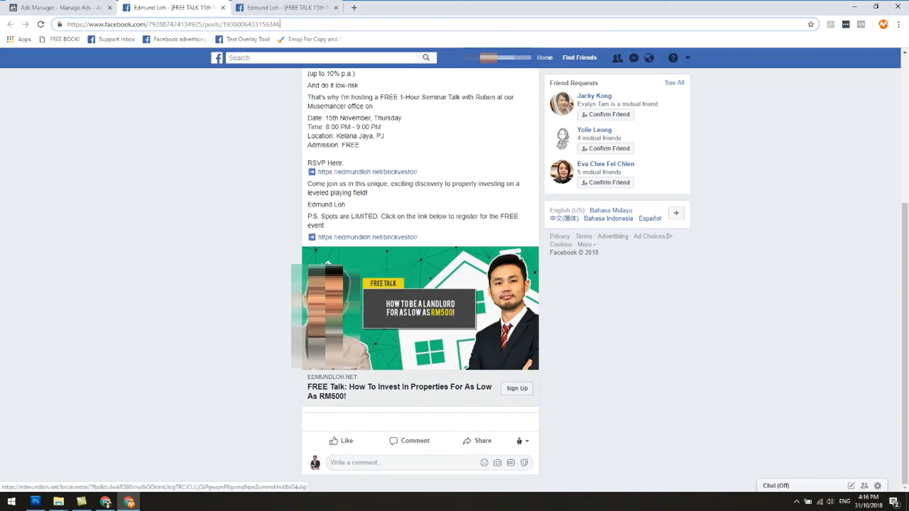
left_click(390, 464)
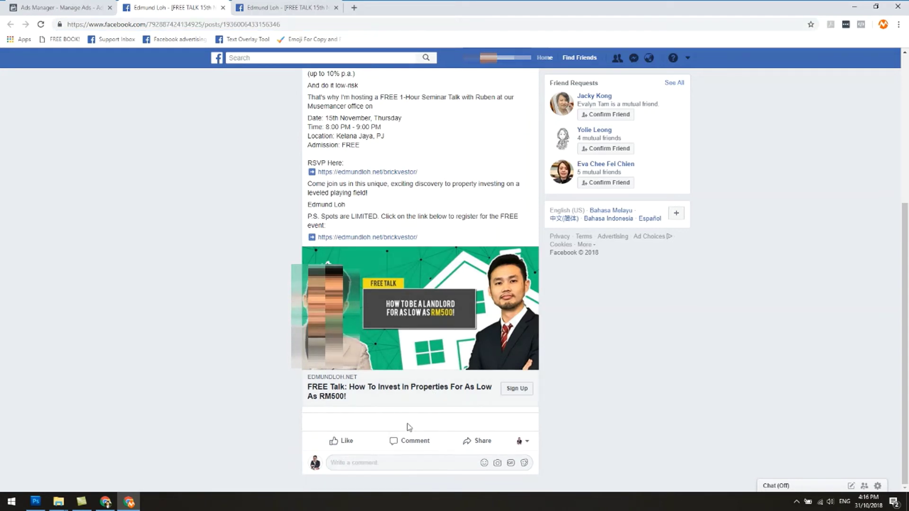
left_click(273, 8)
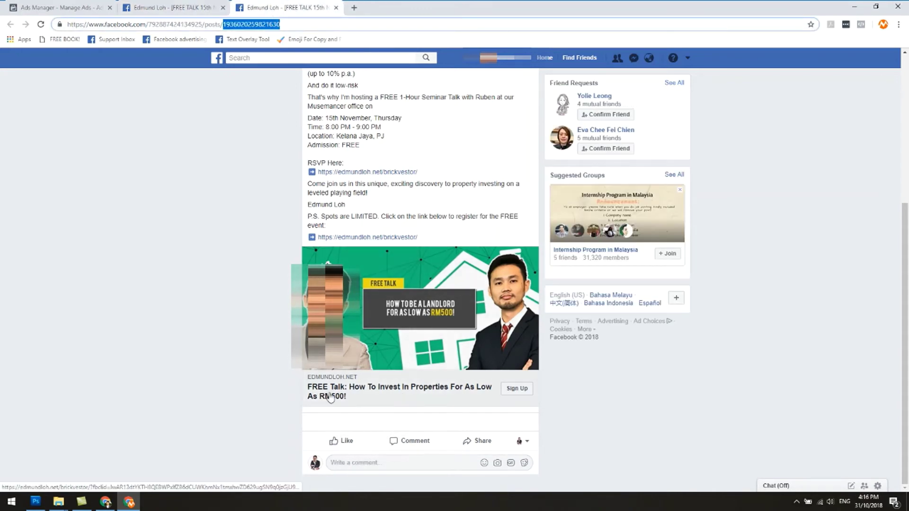
scroll(289, 319, "up", 4)
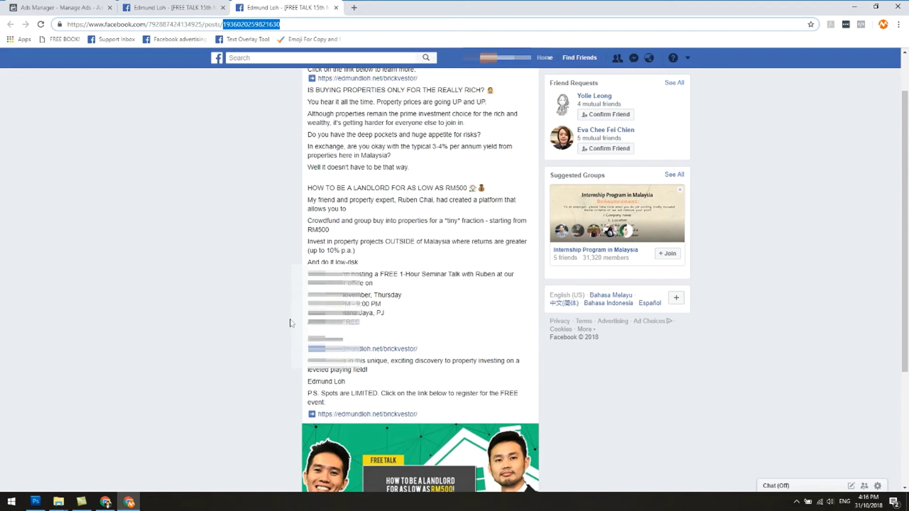
scroll(287, 289, "down", 4)
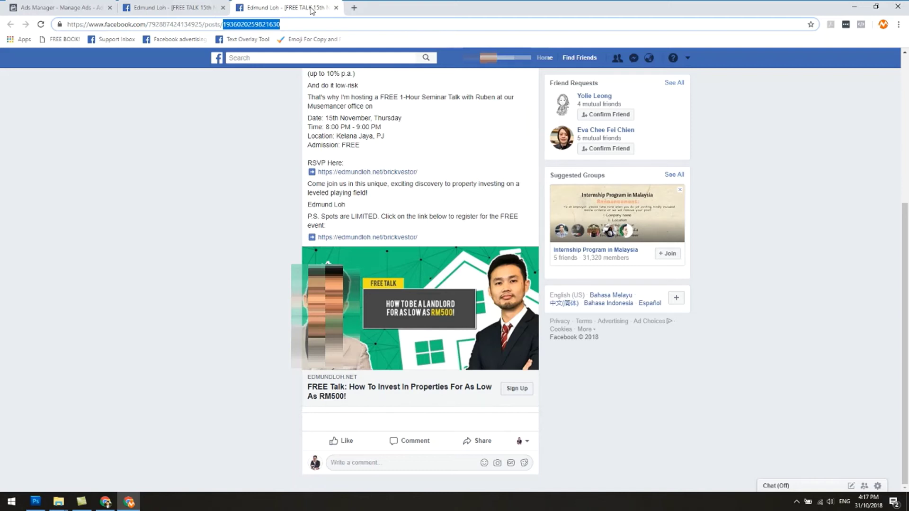
Step: Open the original ad set's Ad 1 - Image 1 and view its preview as a Facebook post
left_click(335, 8)
left_click(223, 8)
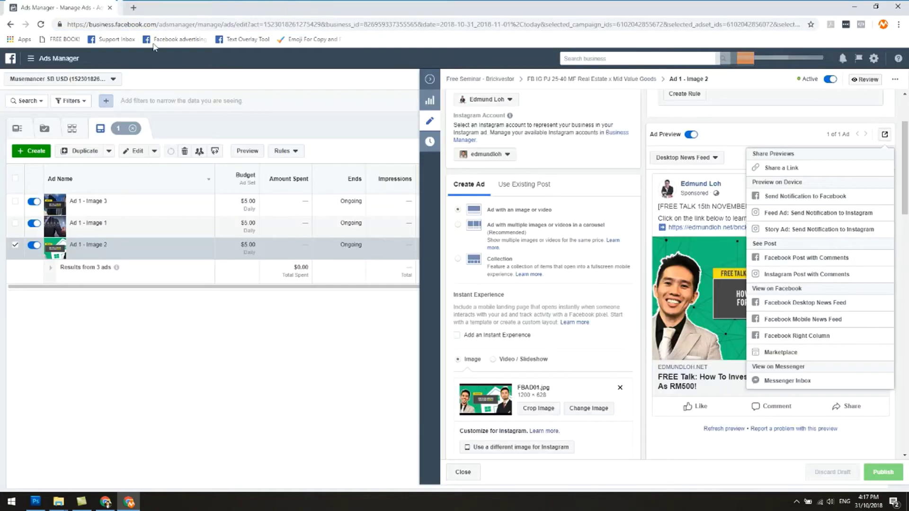
left_click(436, 83)
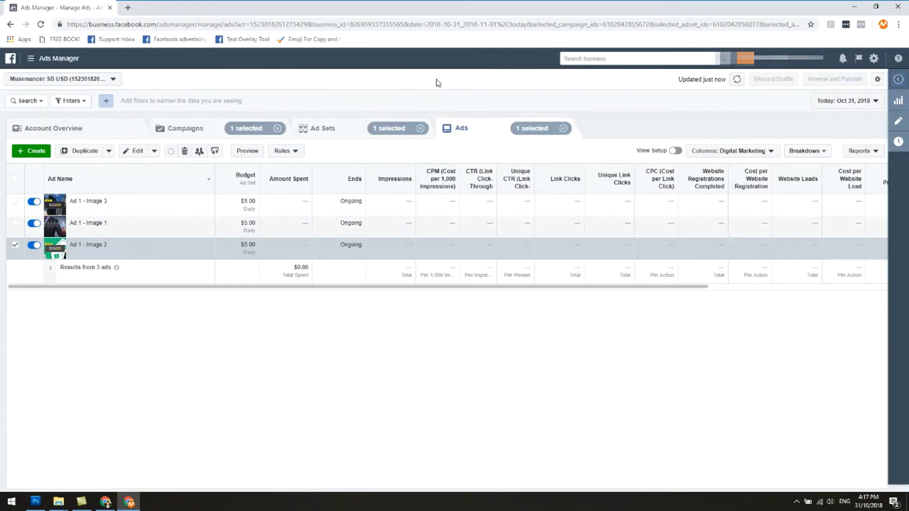
left_click(333, 128)
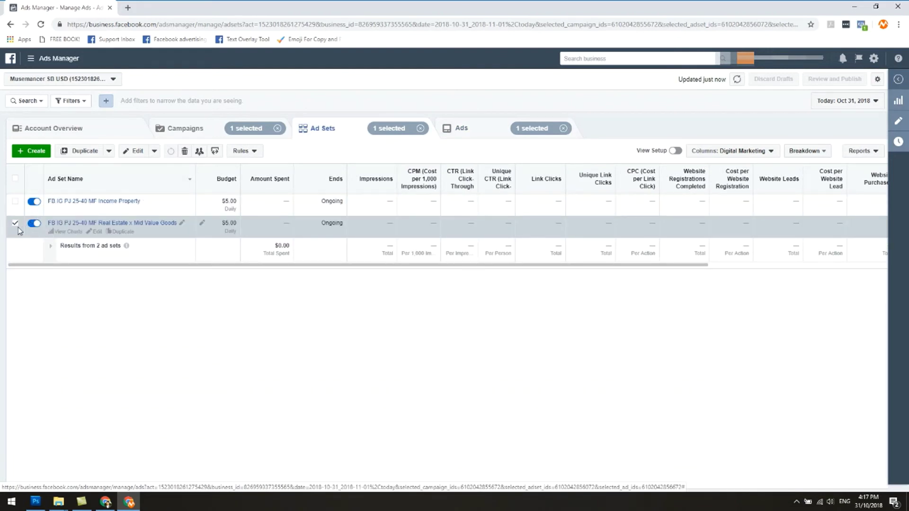
left_click(499, 134)
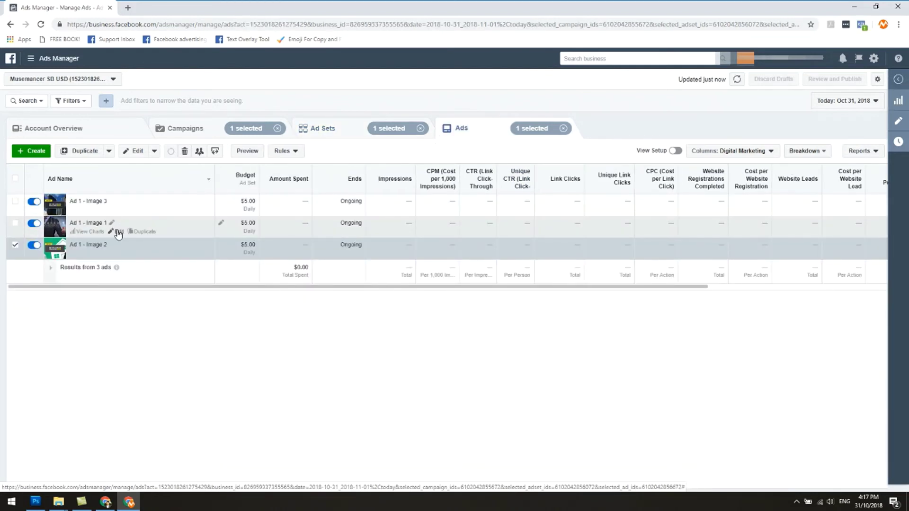
left_click(118, 232)
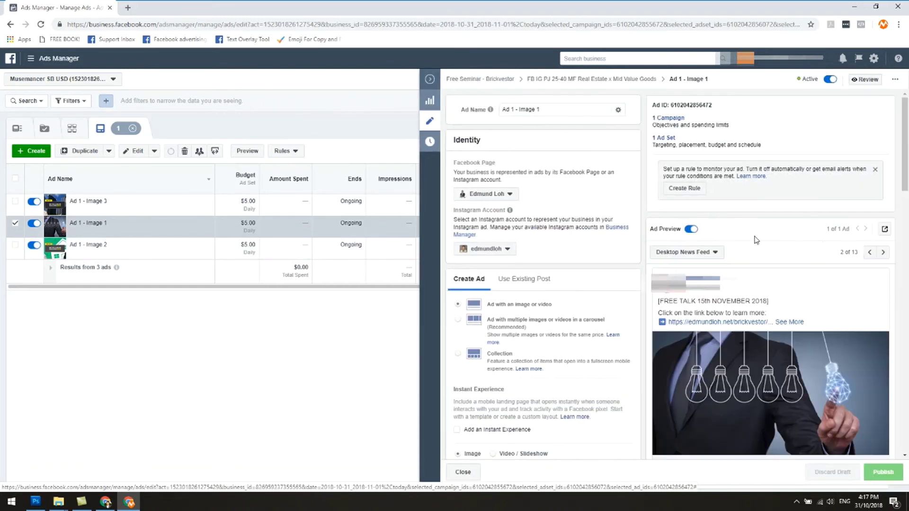
left_click(884, 230)
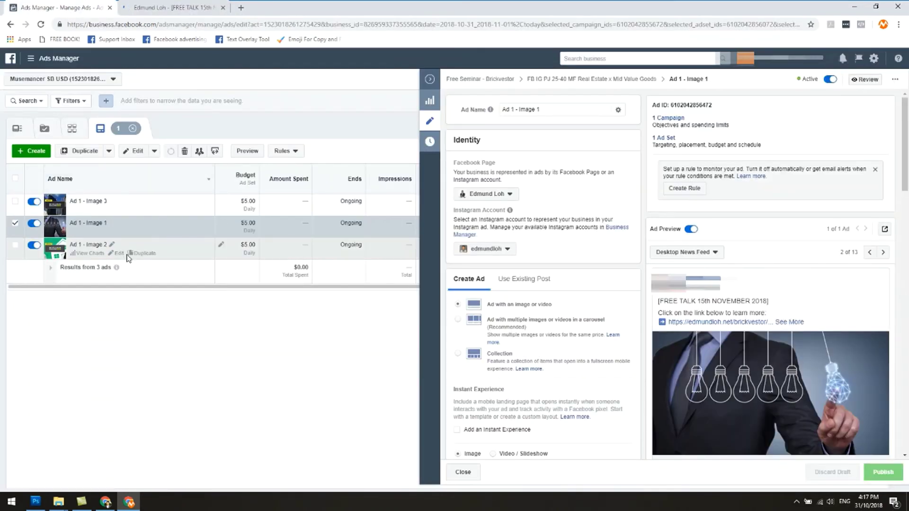
Step: Go through Ad 1 - Image 2 and Image 3, then return to ad sets and deselect Real Estate x Mid Value Goods
left_click(116, 254)
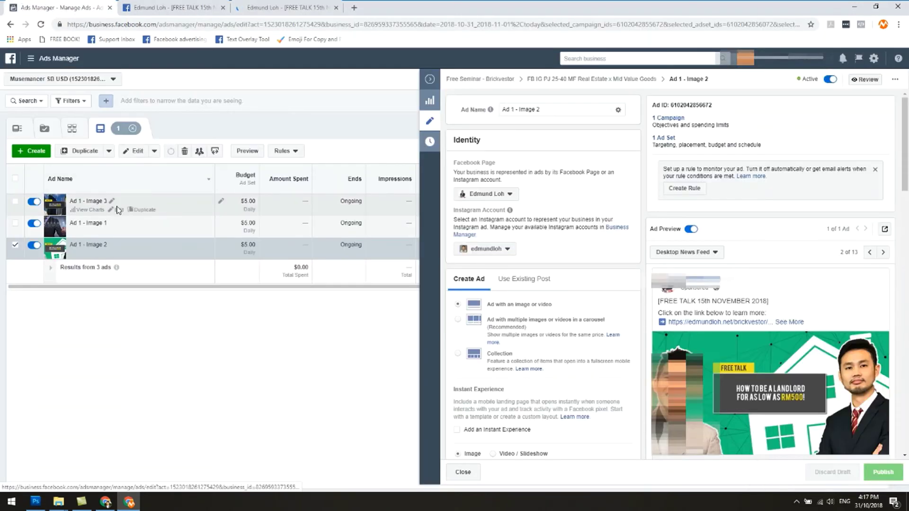
left_click(118, 210)
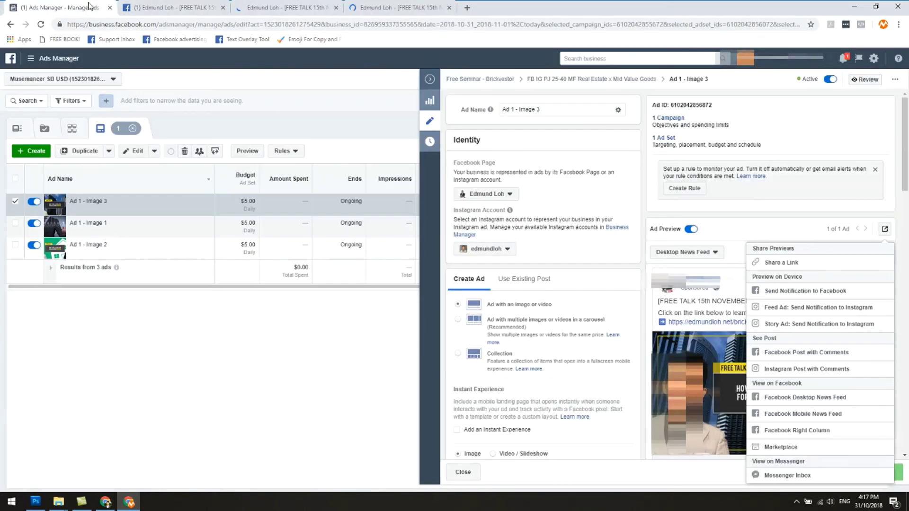
left_click(430, 80)
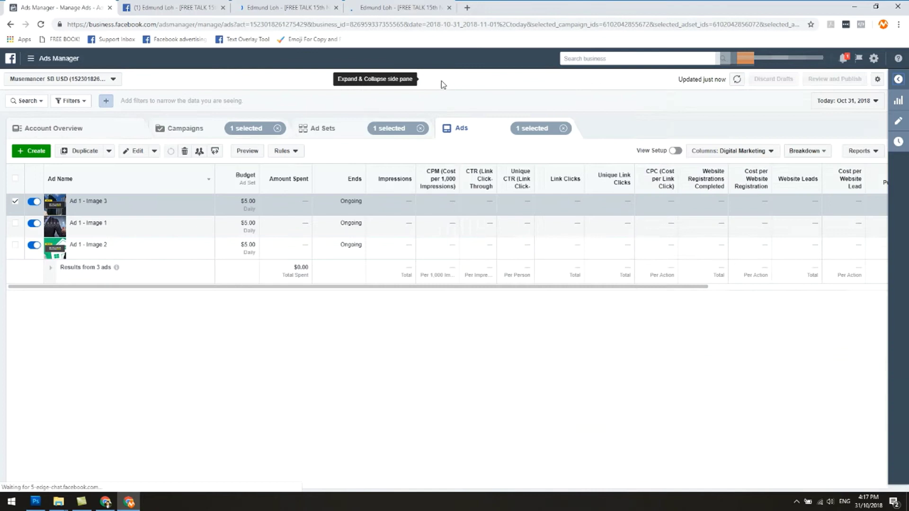
left_click(308, 136)
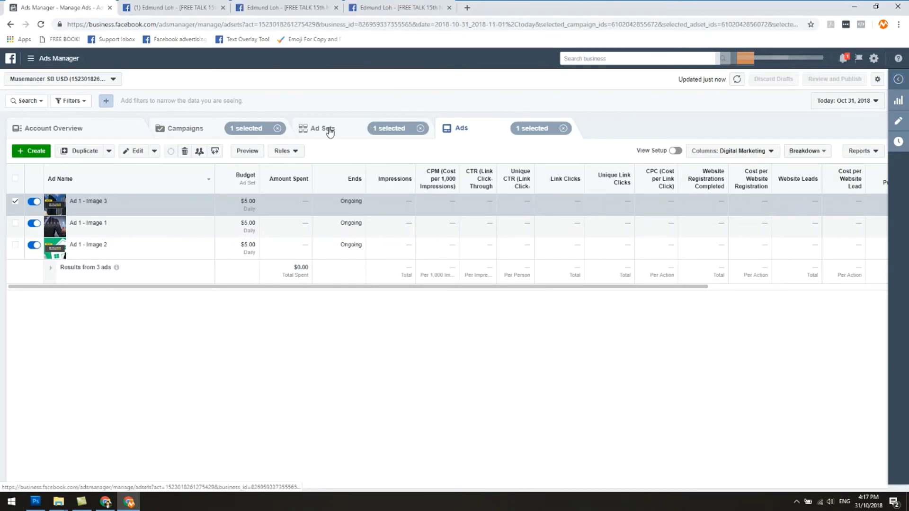
left_click(16, 224)
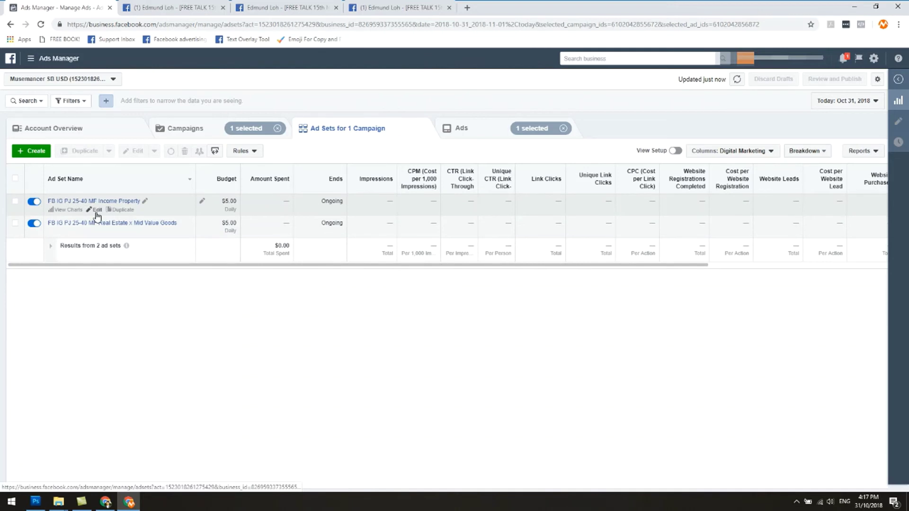
Step: For Income Property's Ad 1 - Image 1, choose Use Existing Post and ready the Enter Post ID box
left_click(15, 201)
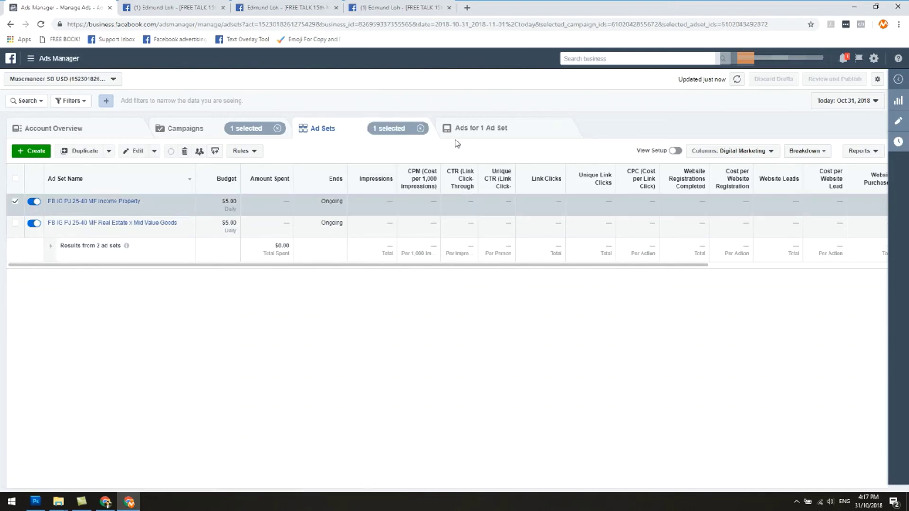
left_click(473, 128)
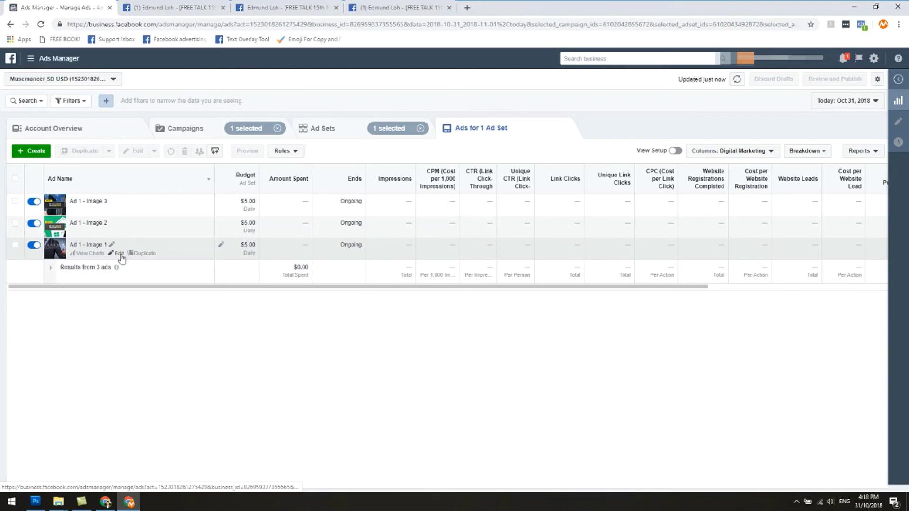
left_click(119, 254)
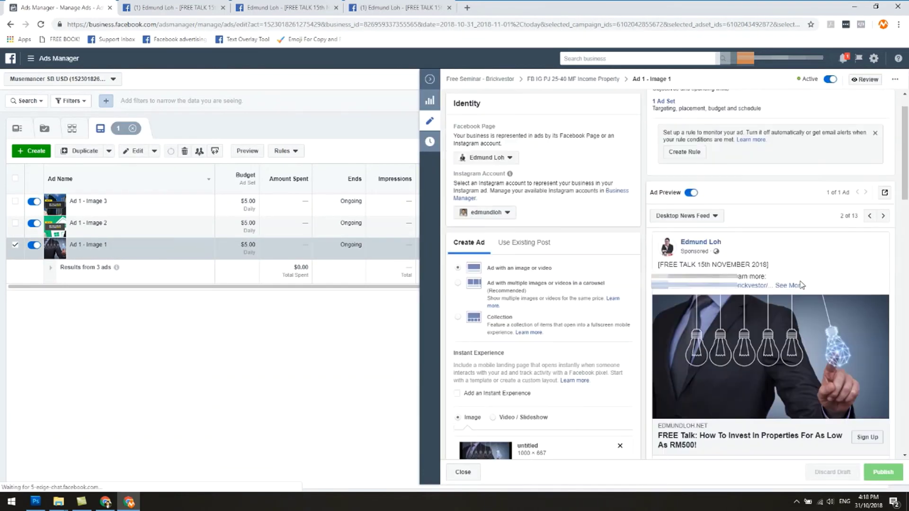
scroll(583, 247, "up", 1)
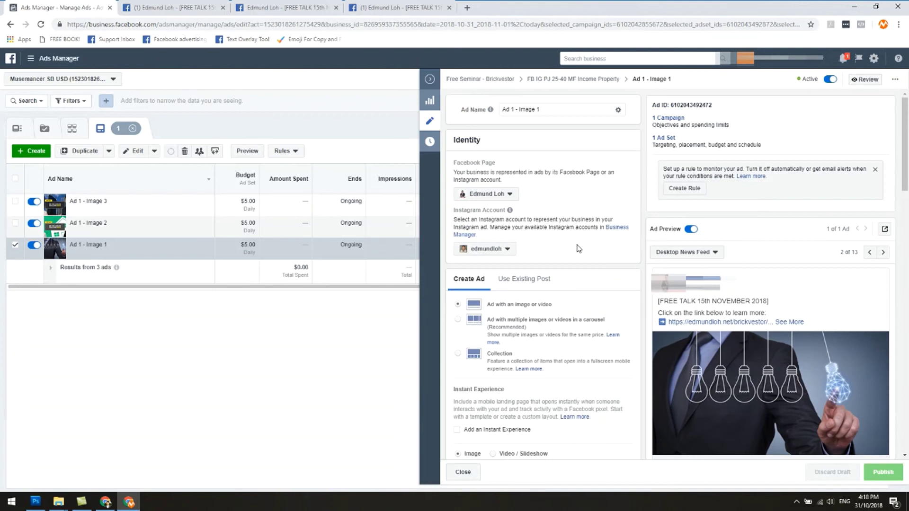
left_click(514, 285)
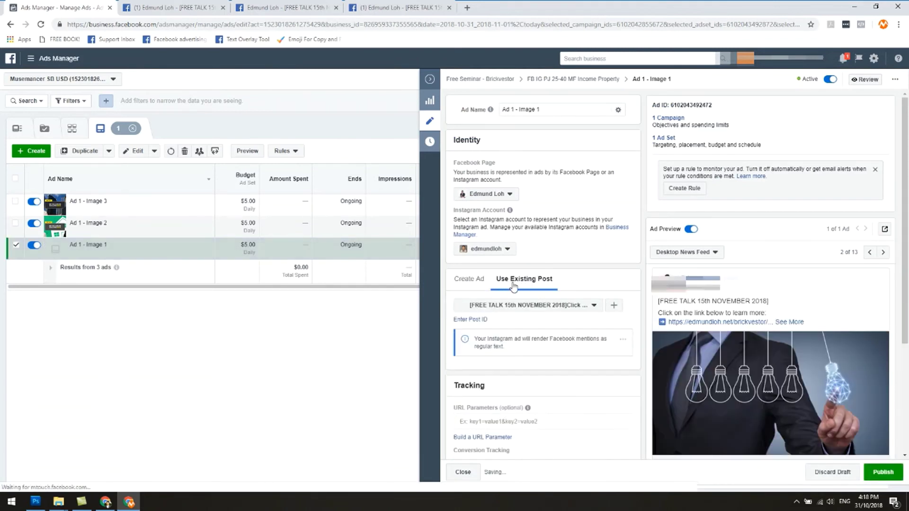
left_click(481, 319)
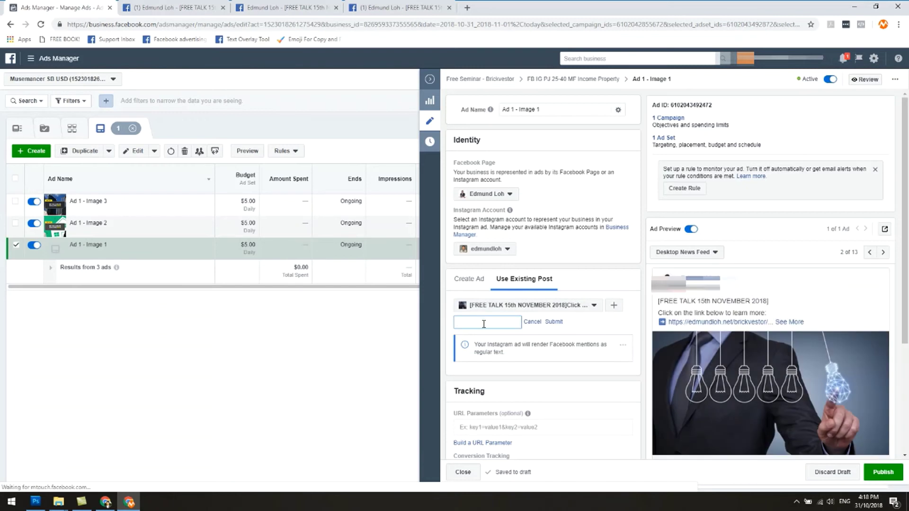
left_click(495, 307)
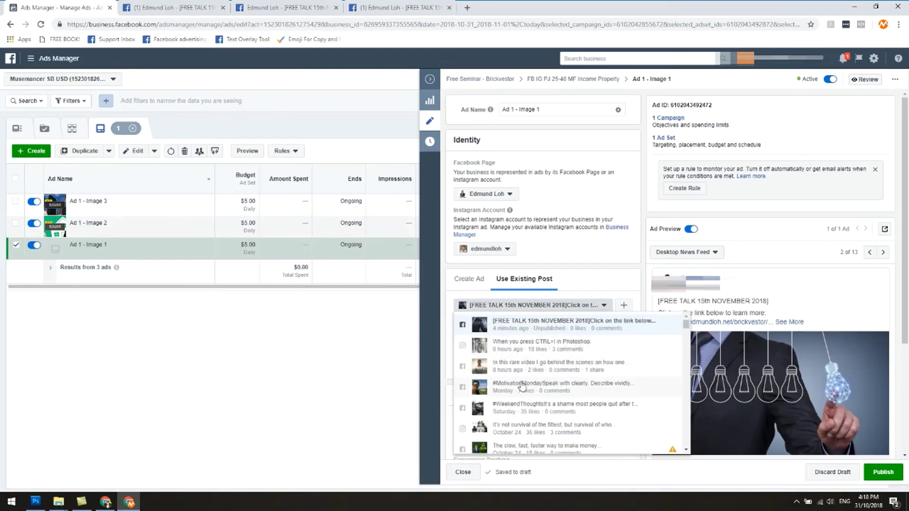
left_click(529, 307)
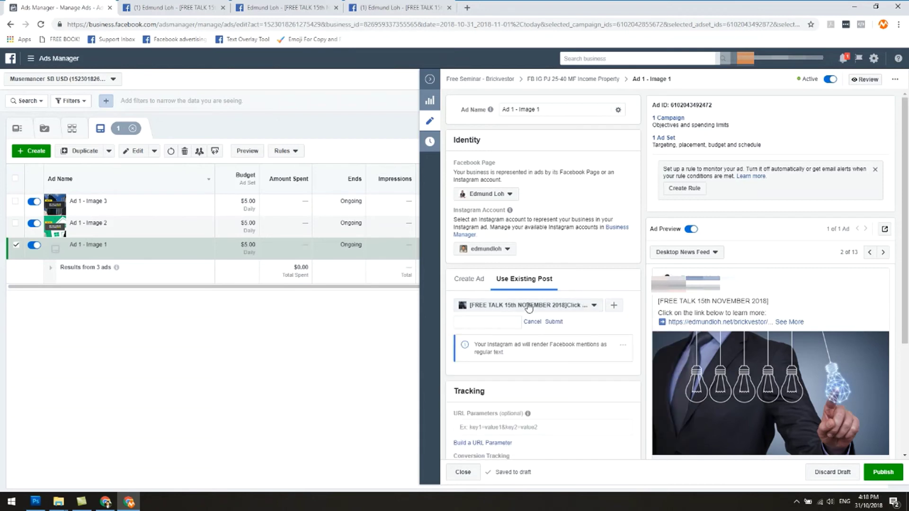
left_click(487, 323)
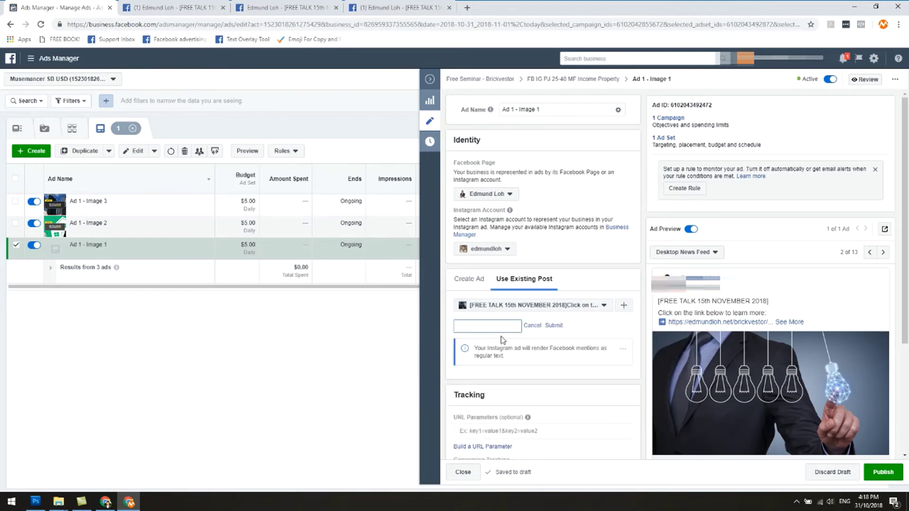
Step: Copy the original post's ID from the Facebook post's address bar
left_click(167, 6)
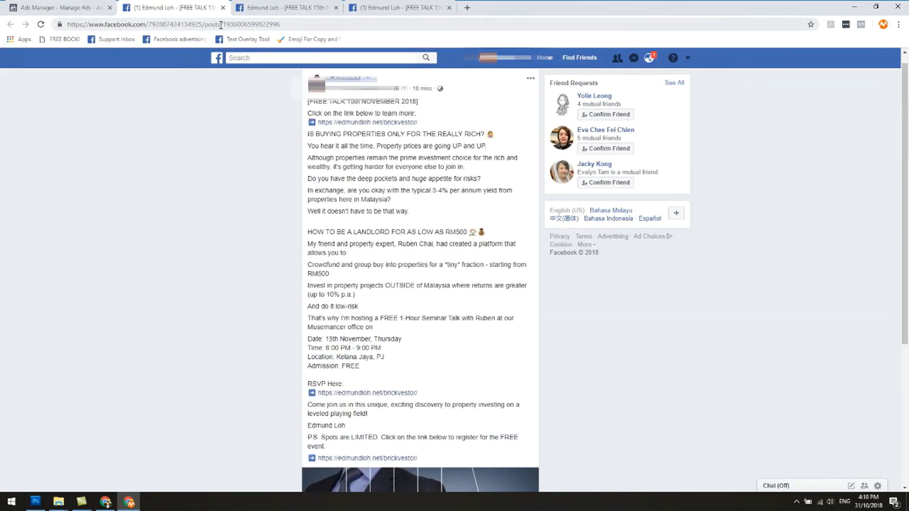
left_click_drag(224, 25, 281, 30)
right_click(273, 27)
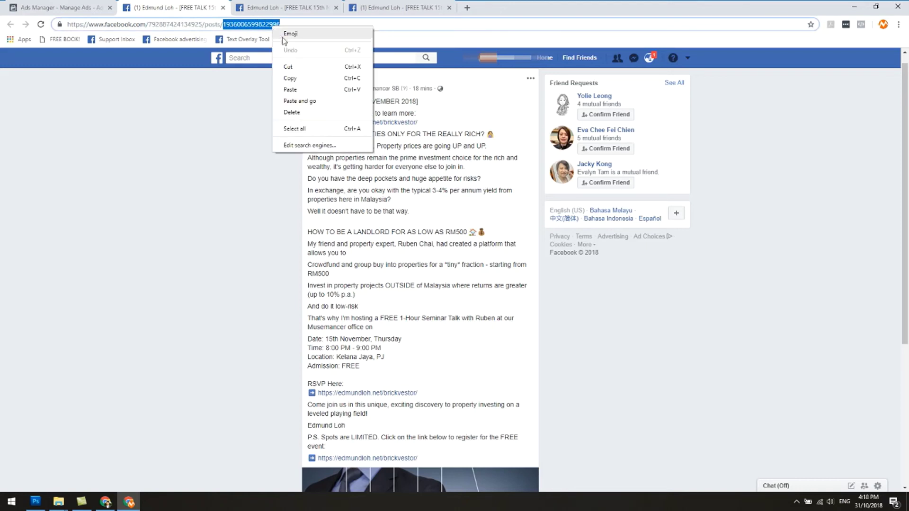
left_click(288, 79)
Step: Paste the copied ID into Ad 1 - Image 1's Post ID box, submit it, and publish the ad
left_click(57, 7)
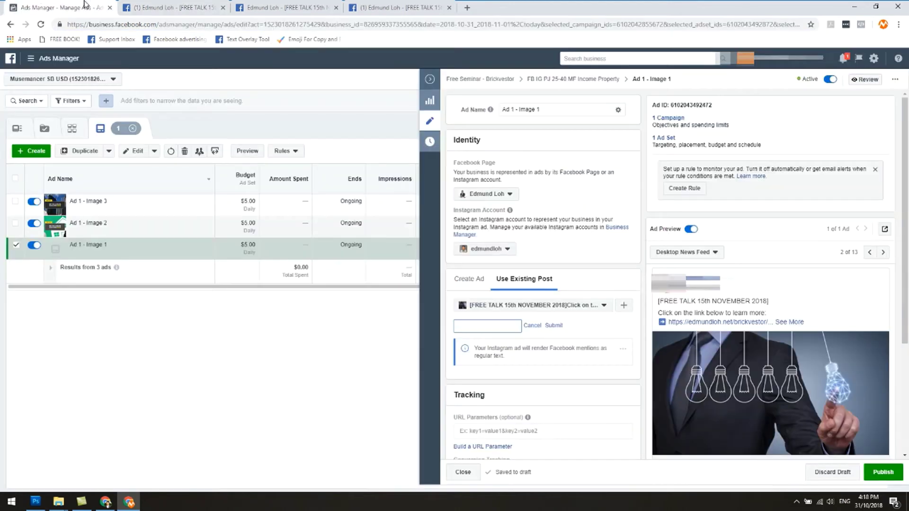
left_click(502, 327)
right_click(502, 331)
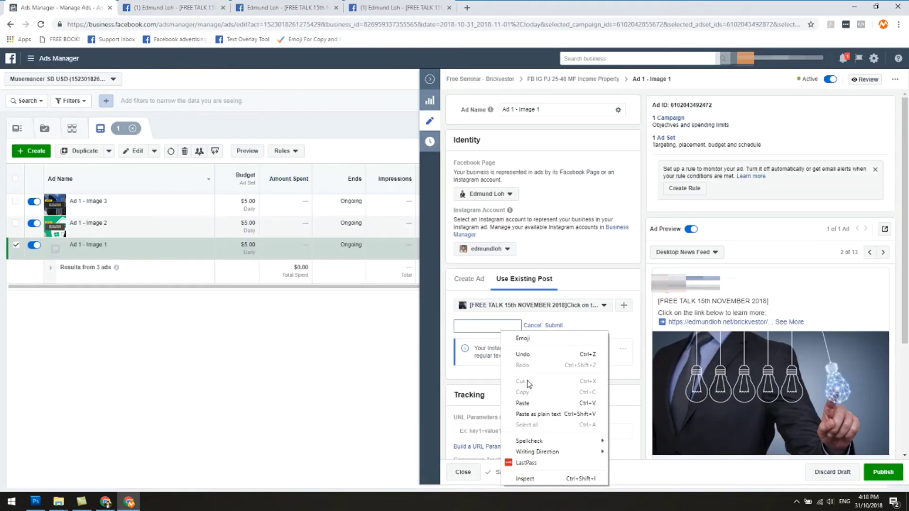
left_click(532, 404)
left_click(553, 326)
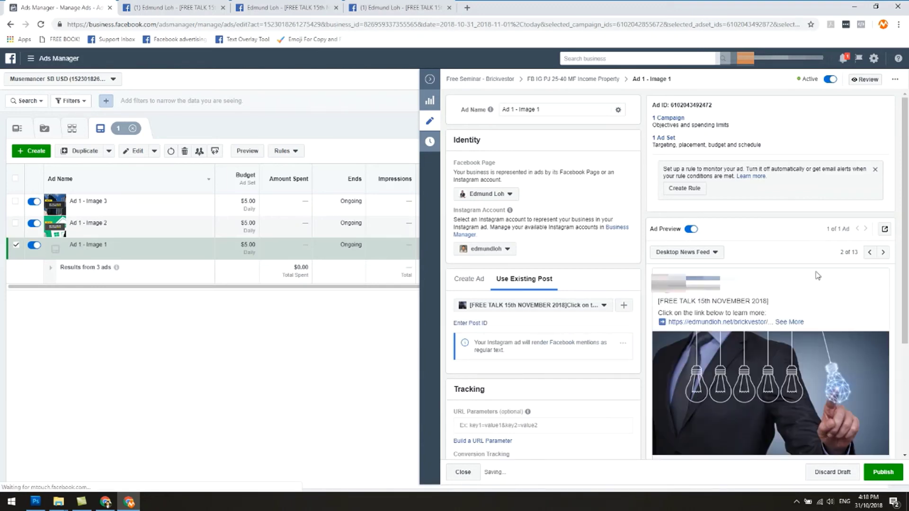
scroll(818, 274, "down", 2)
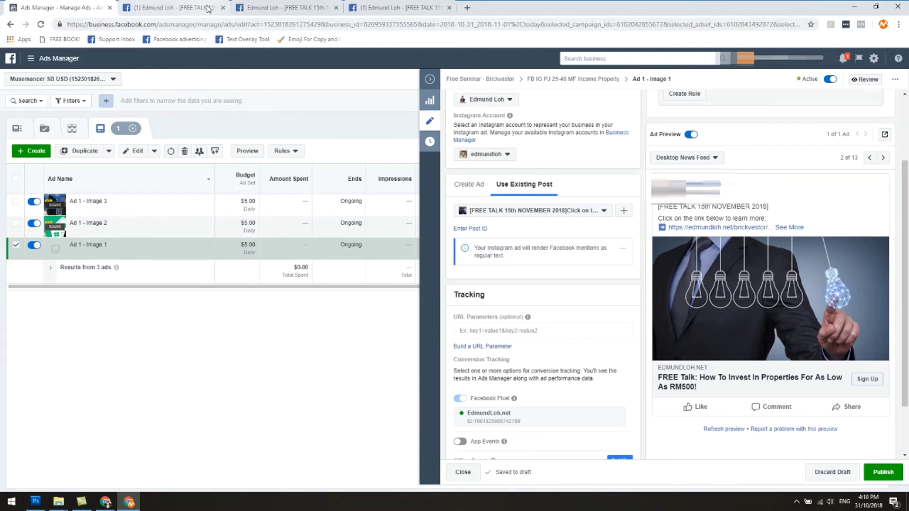
left_click(883, 473)
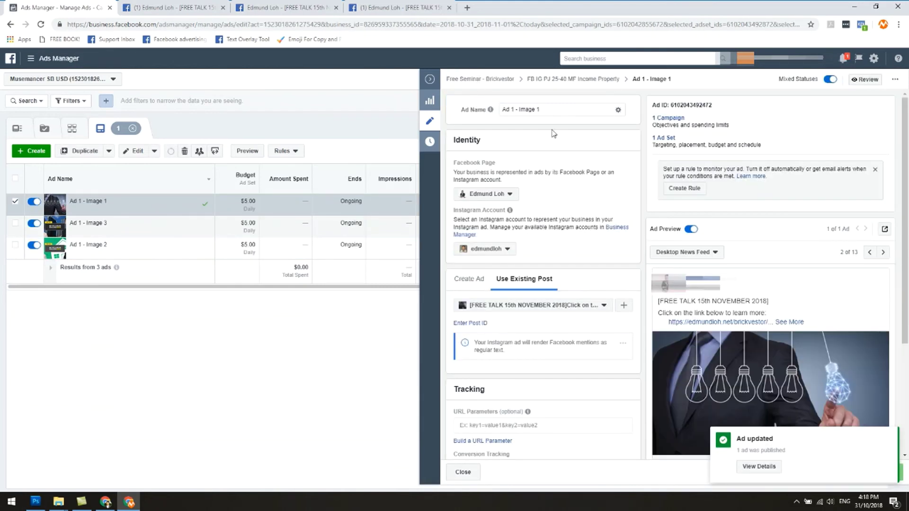
Step: Dismiss the update notice and open Ad 1 - Image 1's post with comments on Facebook
left_click(889, 438)
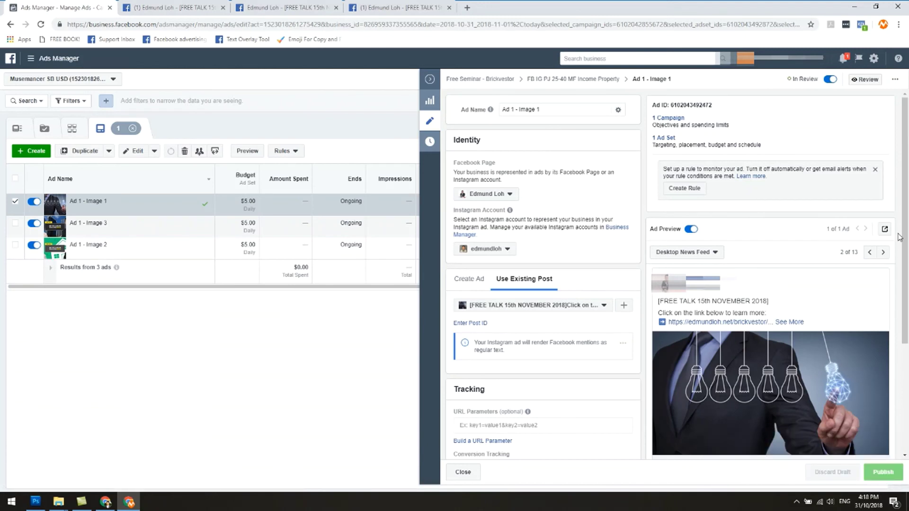
left_click(884, 231)
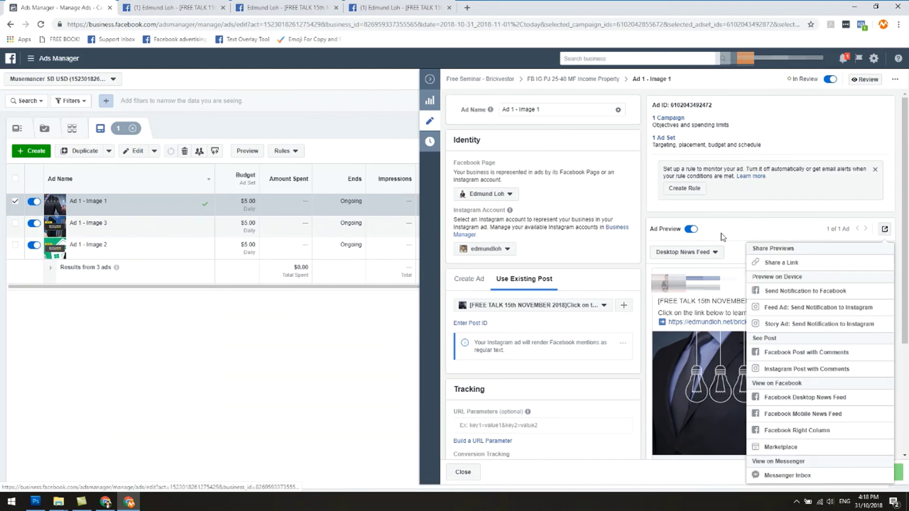
left_click(814, 358)
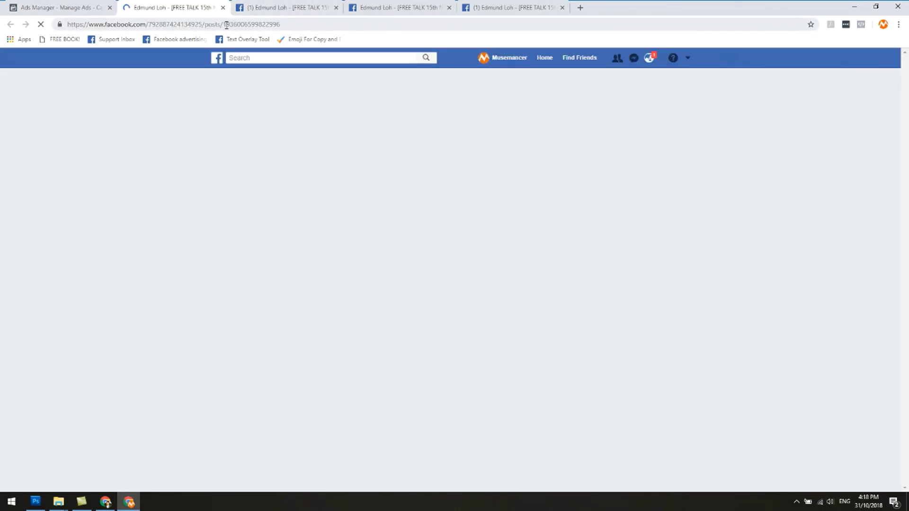
Step: Compare the open original post tabs and their IDs, then go back to Ads Manager
left_click(264, 10)
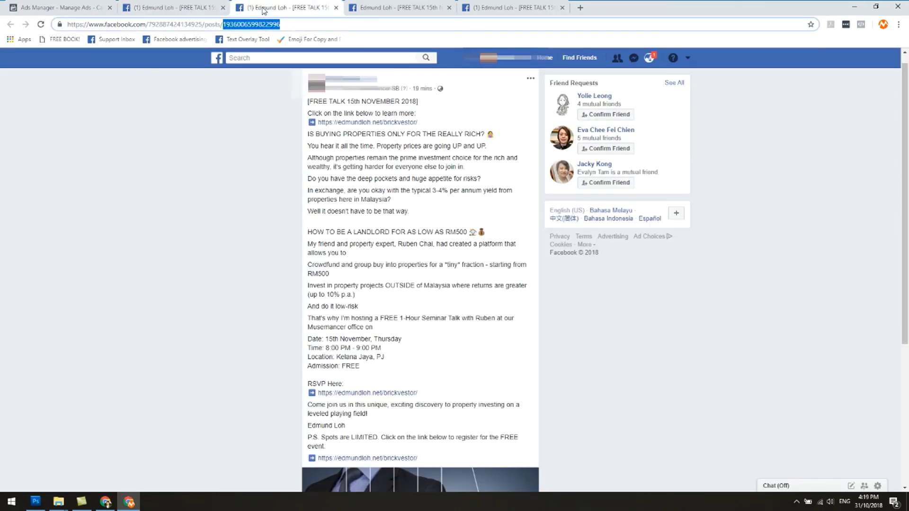
key("ctrl+shift+Tab")
key("ctrl+Tab")
key("ctrl+shift+Tab")
key("ctrl+Tab")
key("ctrl+shift+Tab")
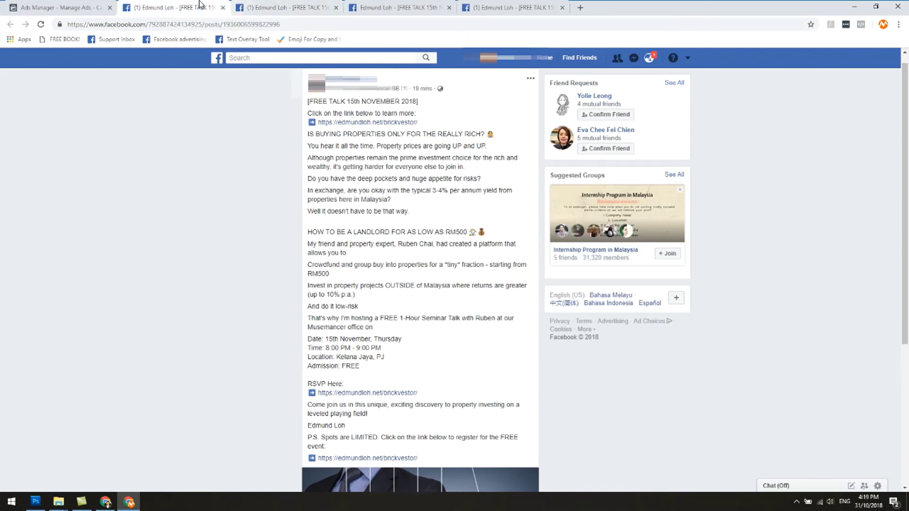
key("ctrl+Tab")
key("ctrl+shift+Tab")
key("ctrl+Tab")
key("ctrl+shift+Tab")
key("ctrl+Tab")
key("ctrl+shift+Tab")
key("ctrl+Tab")
key("ctrl+shift+Tab")
key("ctrl+Tab")
key("ctrl+shift+Tab")
key("ctrl+Tab")
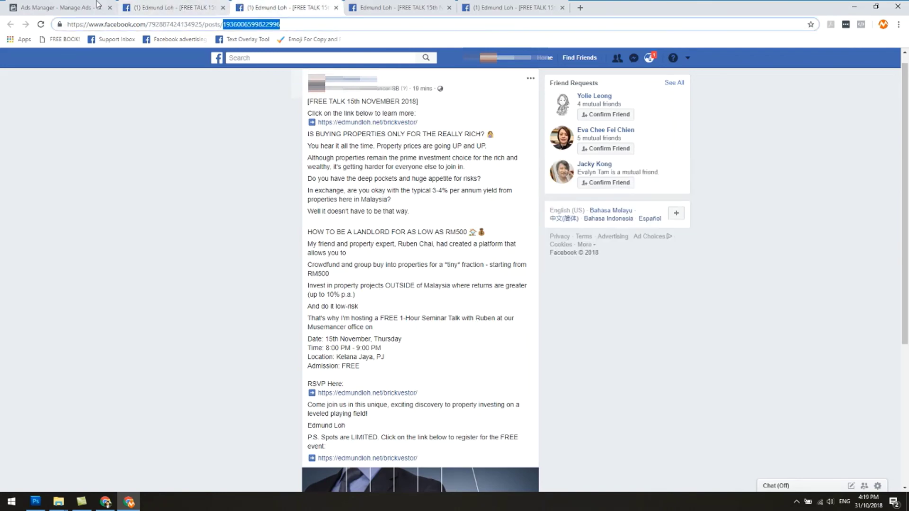
left_click(98, 6)
Step: Edit Ad 1 - Image 2 and set it to use an existing post entered by post ID
left_click(429, 78)
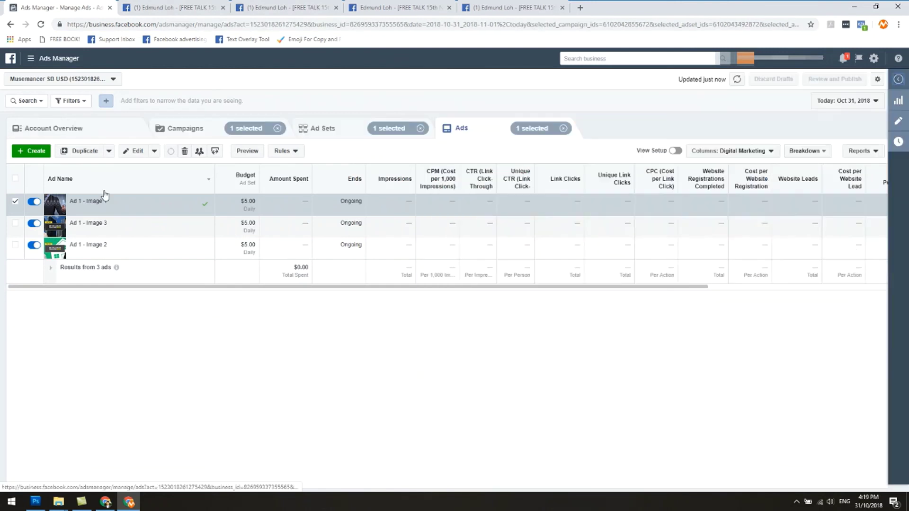
left_click(17, 203)
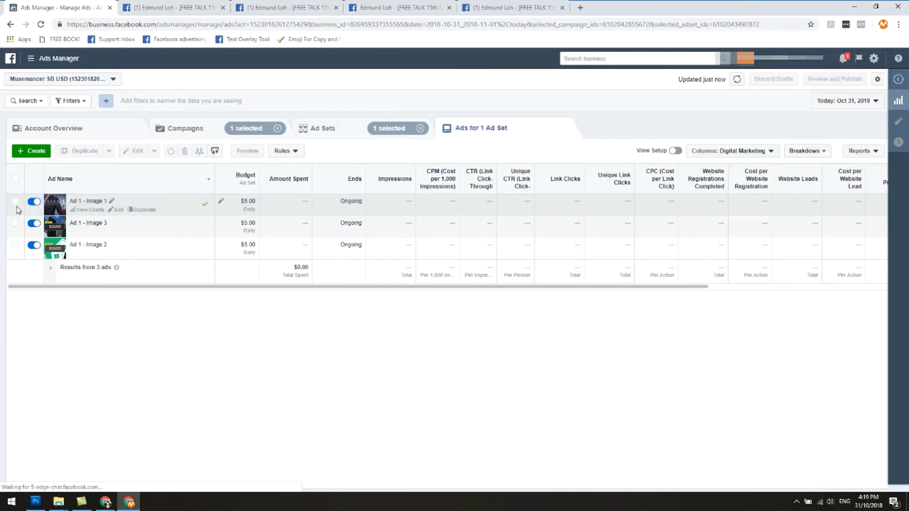
left_click(16, 245)
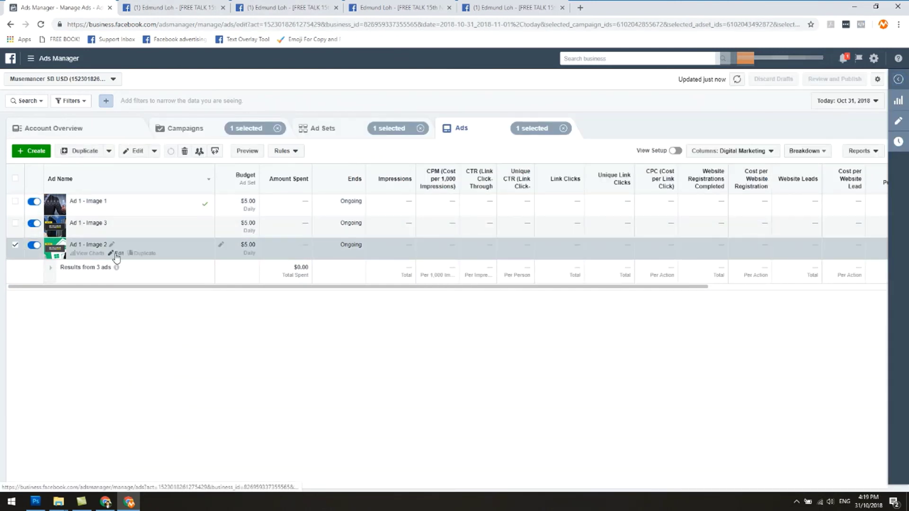
left_click(117, 254)
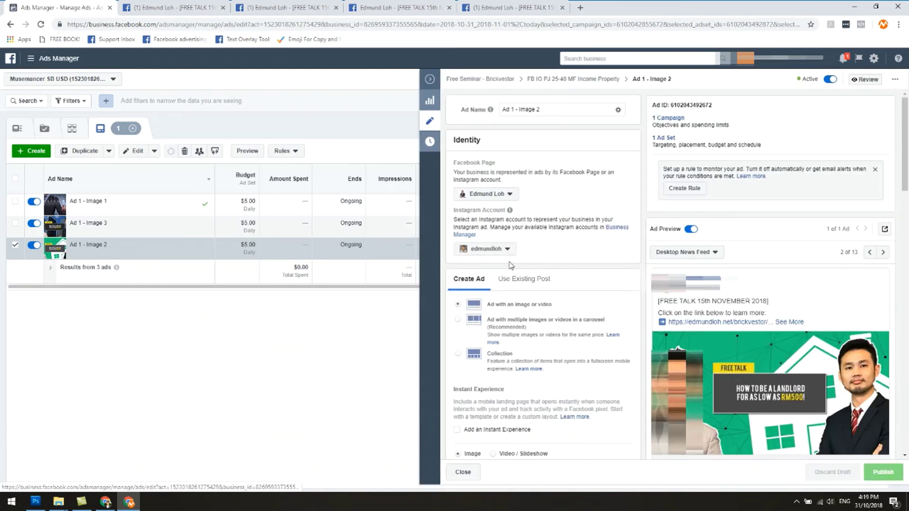
left_click(508, 283)
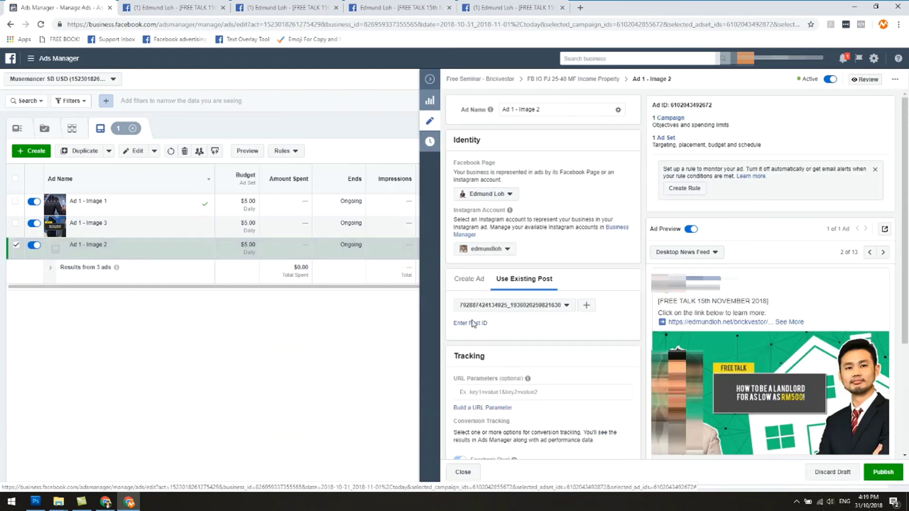
left_click(469, 323)
left_click(280, 6)
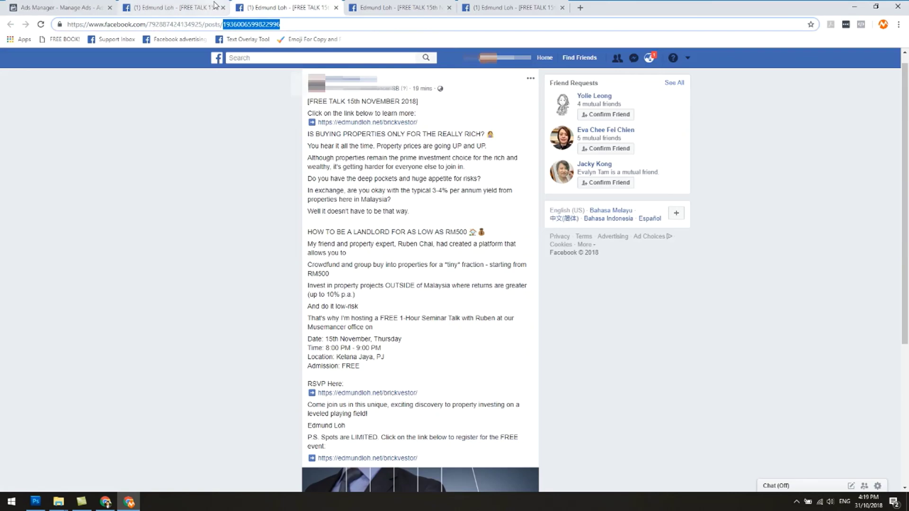
left_click(347, 3)
scroll(420, 279, "down", 4)
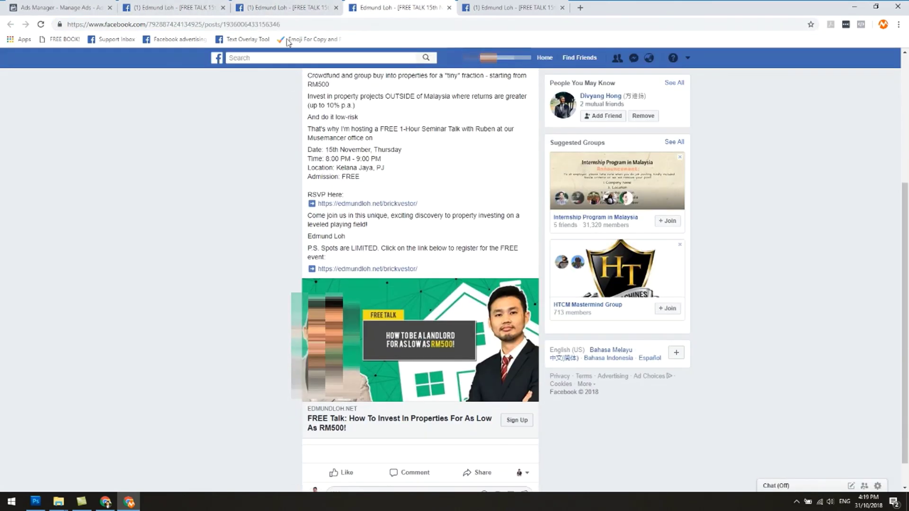
left_click_drag(225, 27, 282, 30)
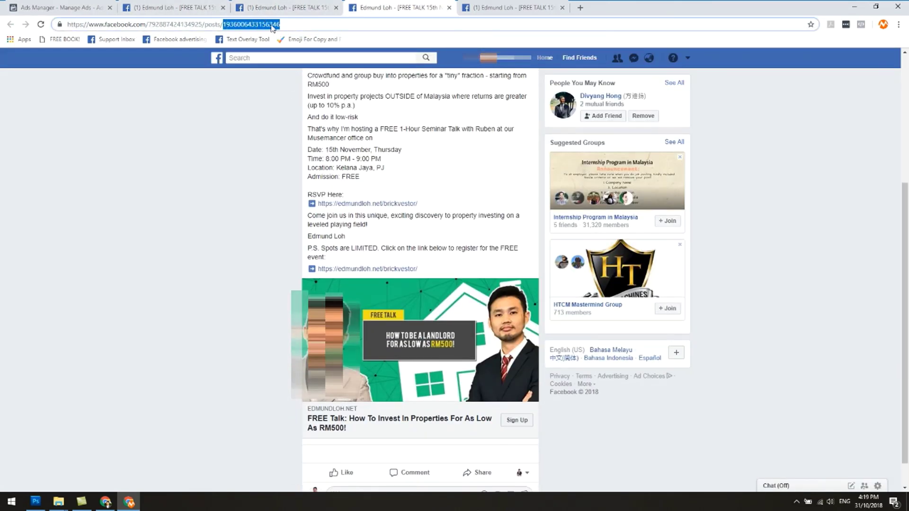
right_click(273, 27)
left_click(284, 77)
Step: Paste the ID into Ad 1 - Image 2, submit and publish it, then open Ad 1 - Image 3
left_click(70, 4)
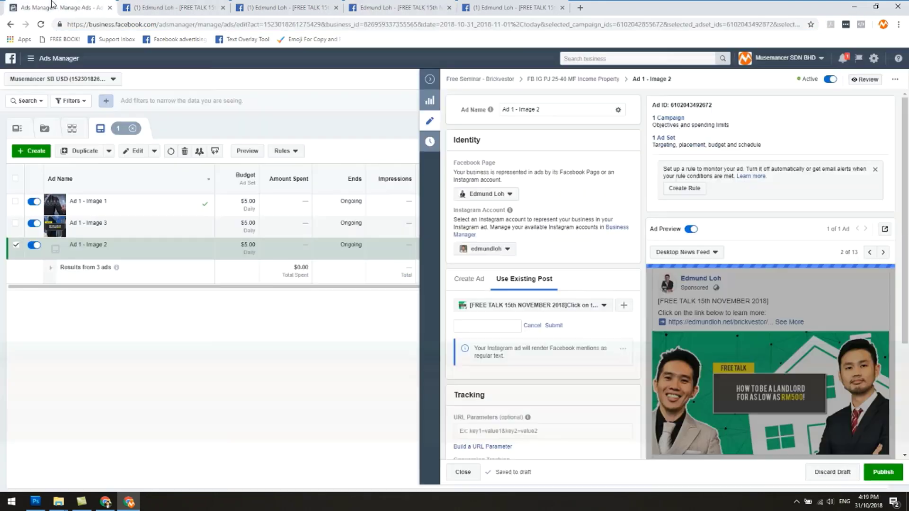
right_click(484, 328)
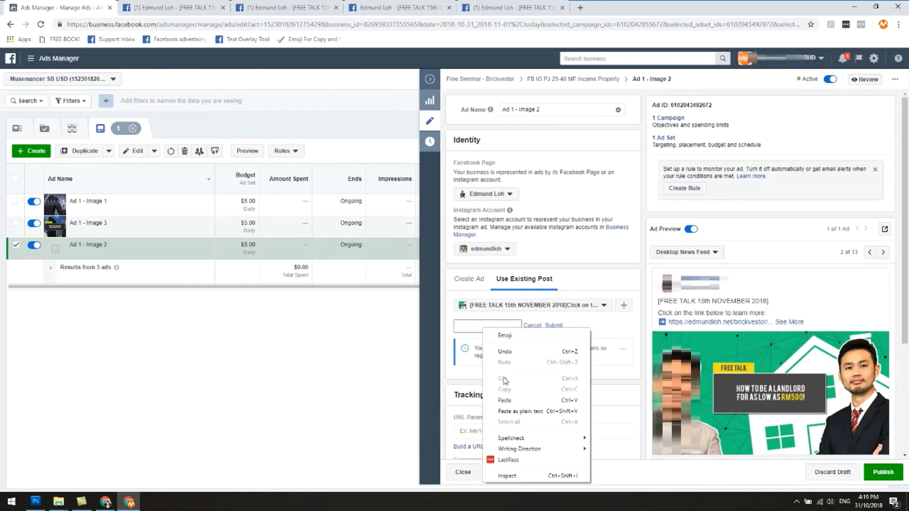
left_click(521, 405)
left_click(554, 327)
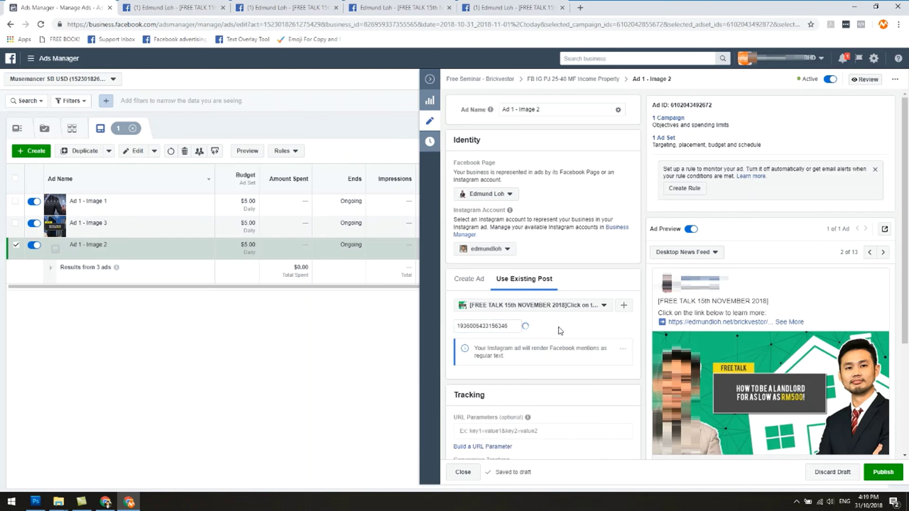
scroll(583, 327, "down", 3)
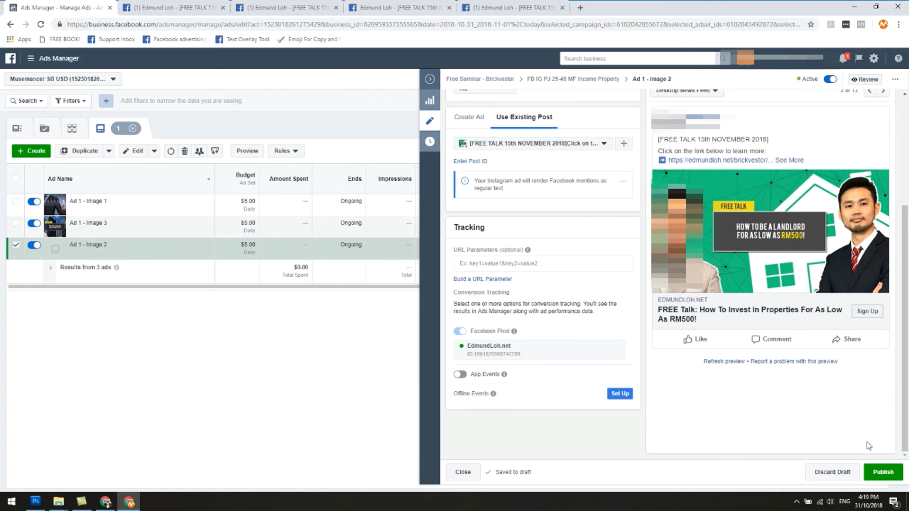
left_click(883, 472)
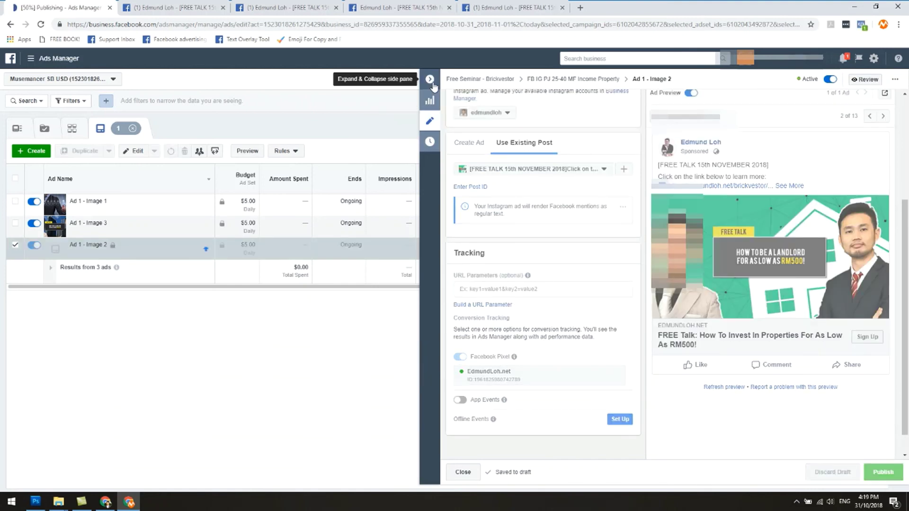
left_click(430, 79)
left_click(119, 232)
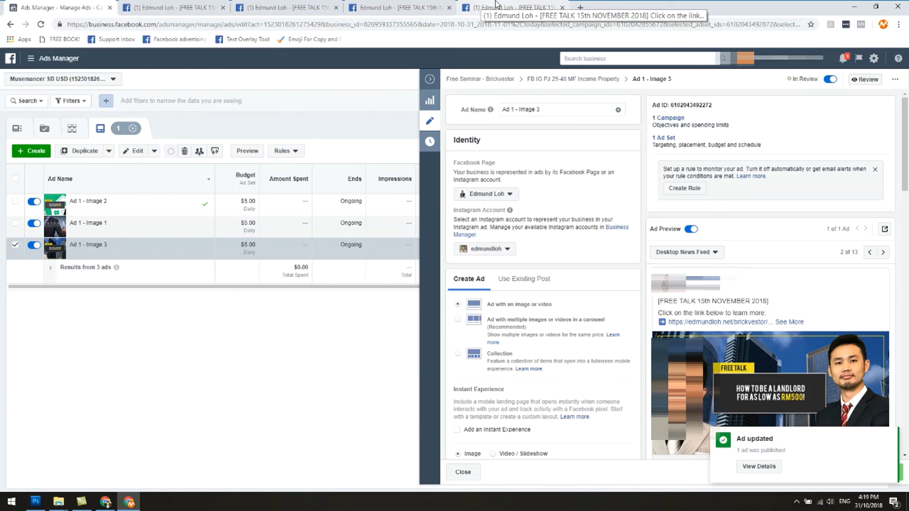
left_click(496, 6)
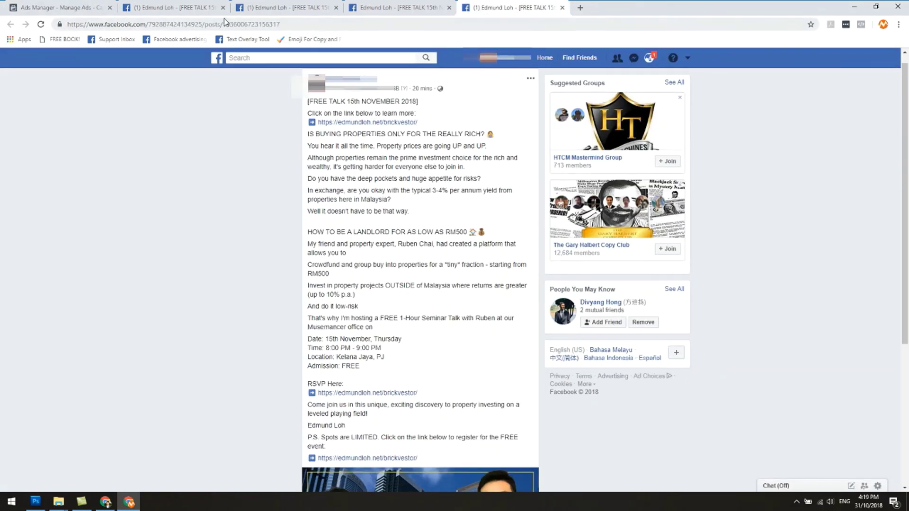
left_click_drag(224, 24, 295, 25)
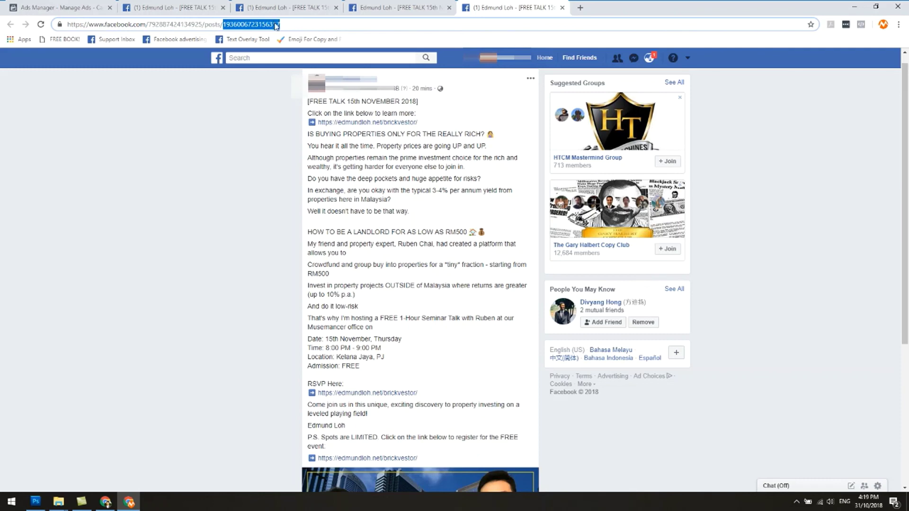
right_click(276, 26)
left_click(313, 77)
left_click(110, 5)
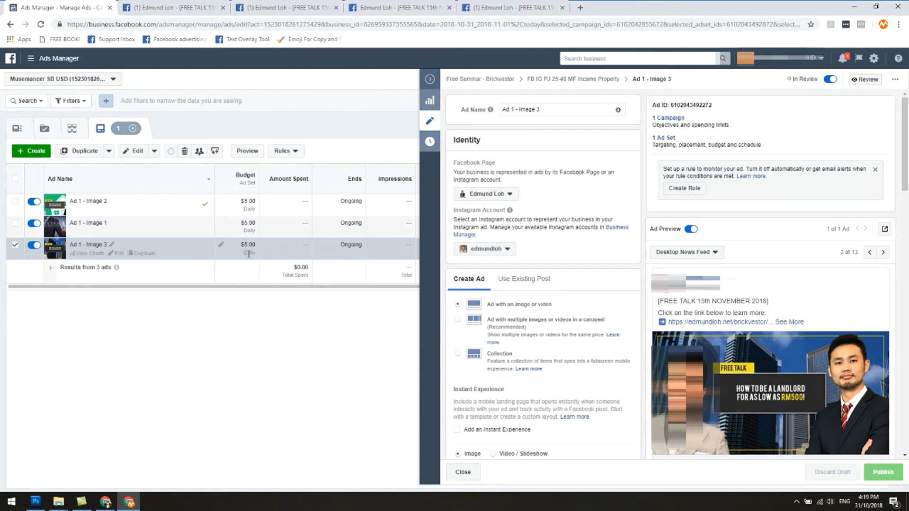
left_click(511, 279)
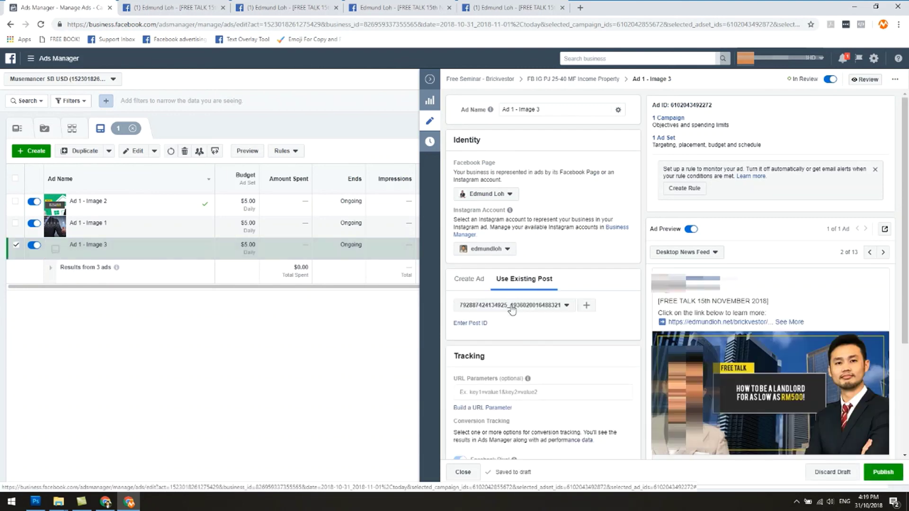
left_click(483, 324)
right_click(485, 326)
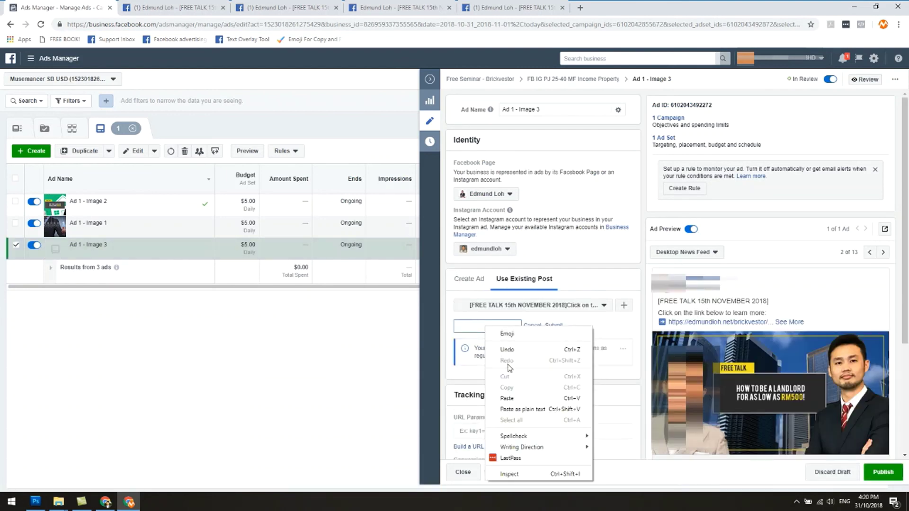
left_click(499, 402)
left_click(553, 326)
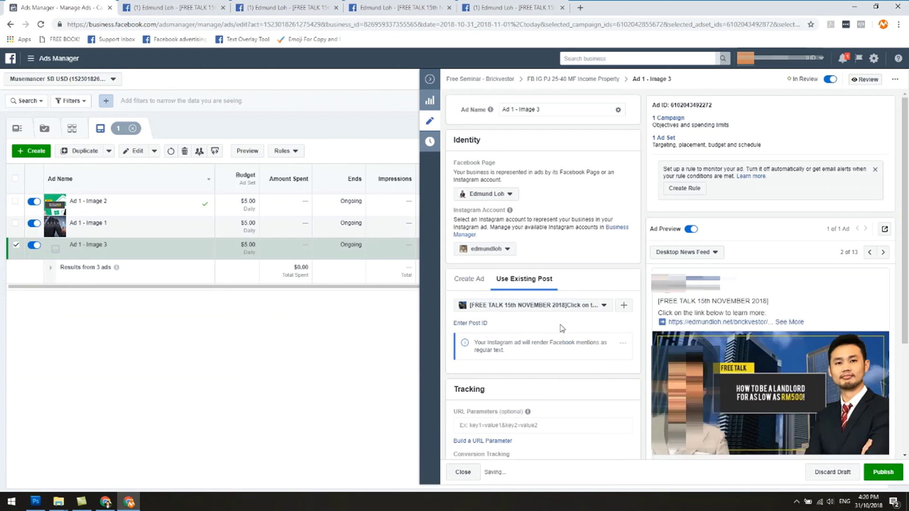
Step: Recheck the post ID, publish Ad 1 - Image 3, and return to the ad sets list
left_click(524, 6)
key("ctrl+1")
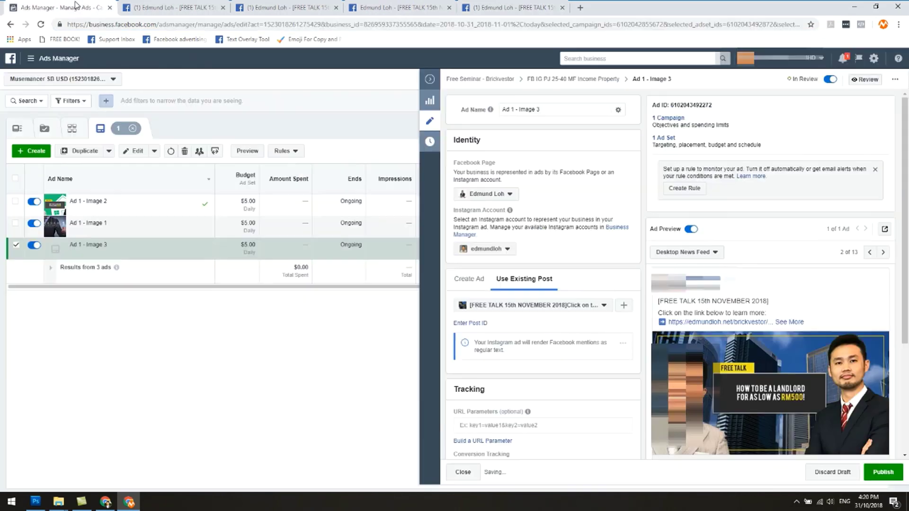
left_click(876, 466)
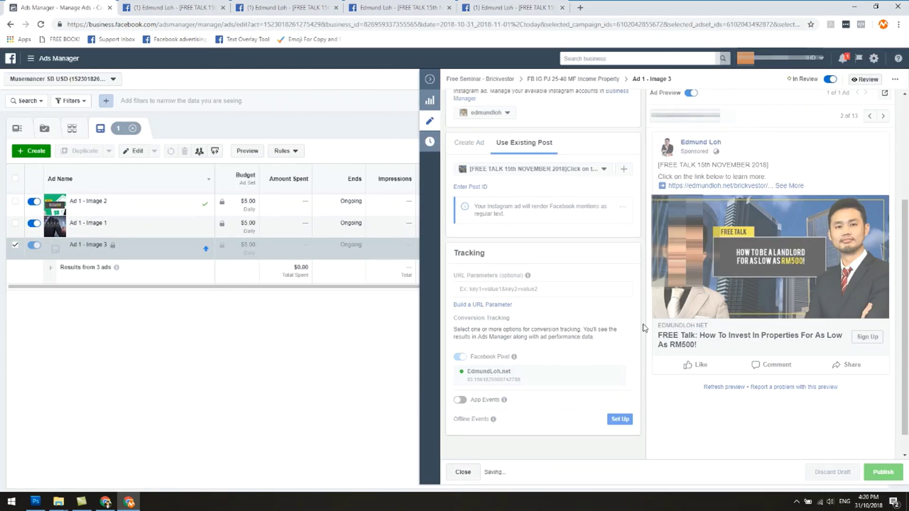
left_click(430, 82)
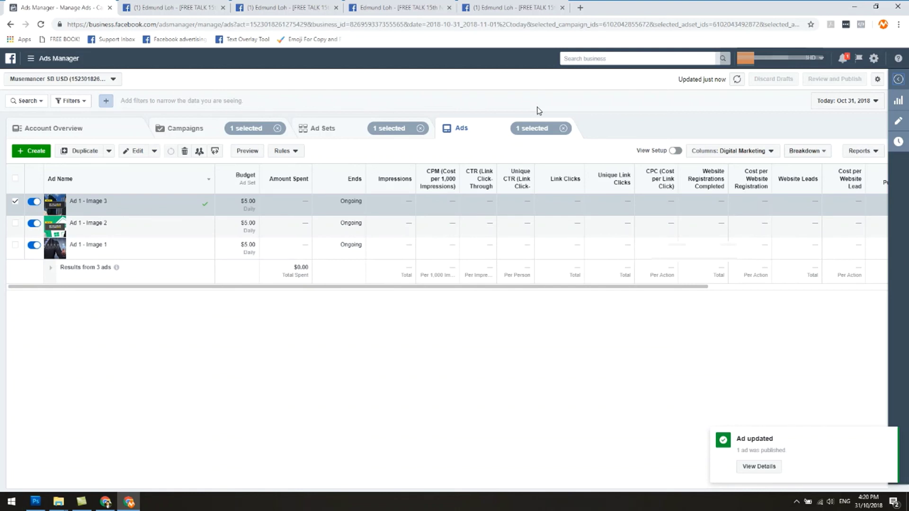
left_click(313, 128)
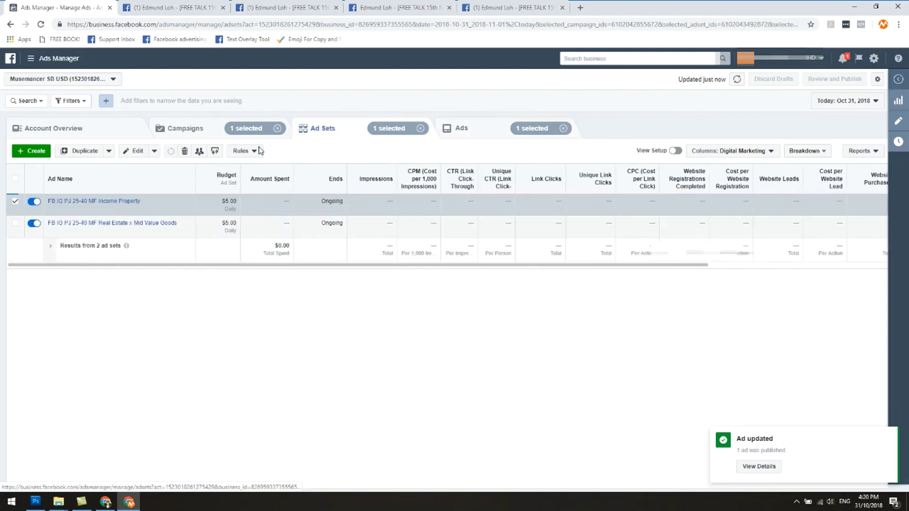